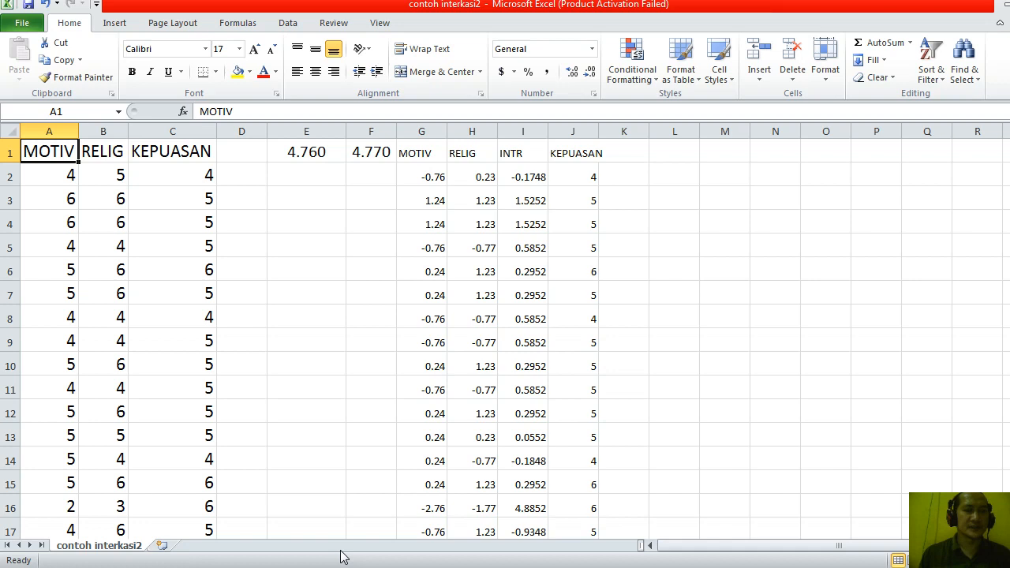
Step: Enter a formula in cell E1 that averages all of column A (MOTIV)
key(Right)
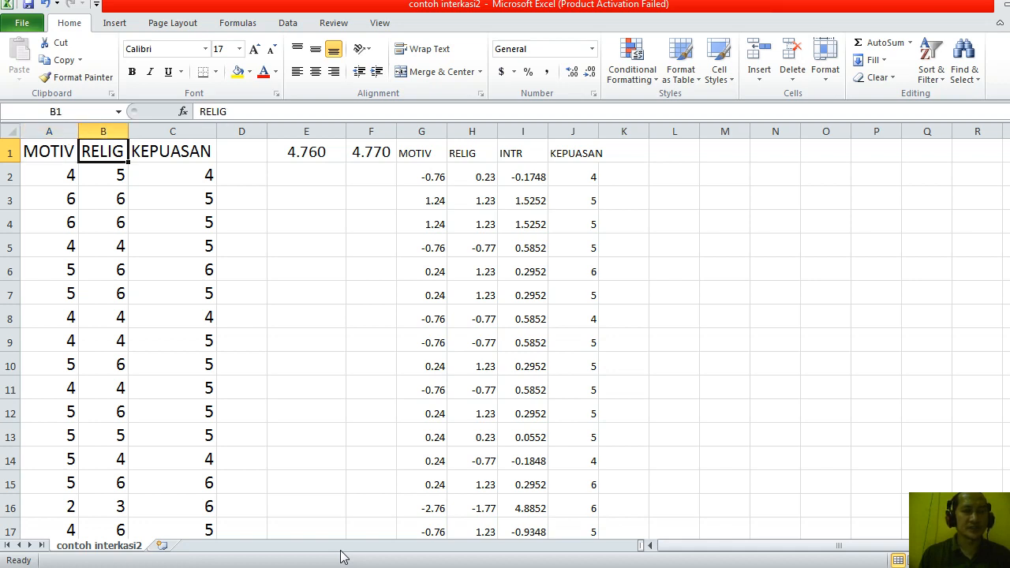
key(Right)
key(Down)
key(Right)
key(Right)
key(Up)
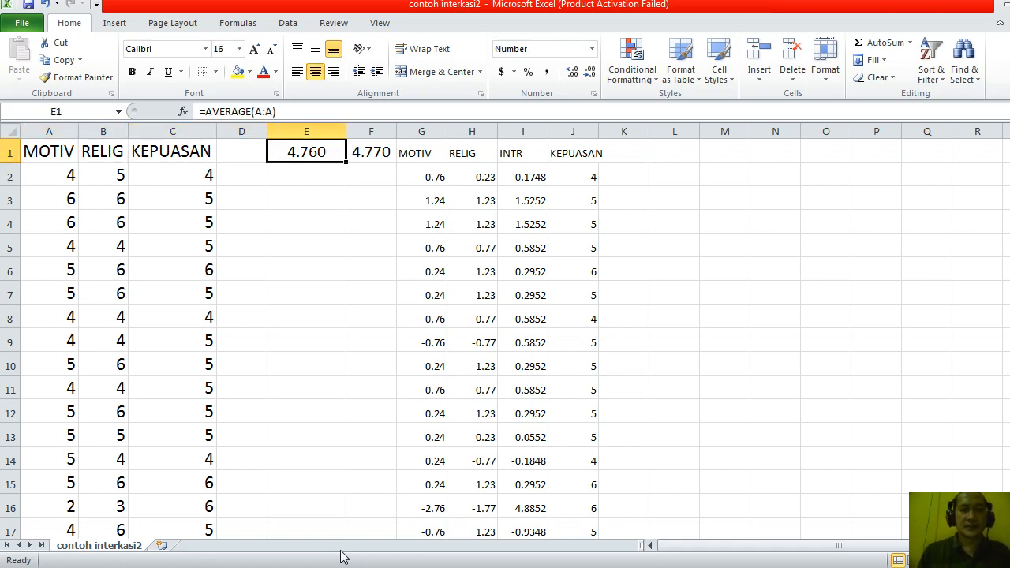
text(=AVERAGE()
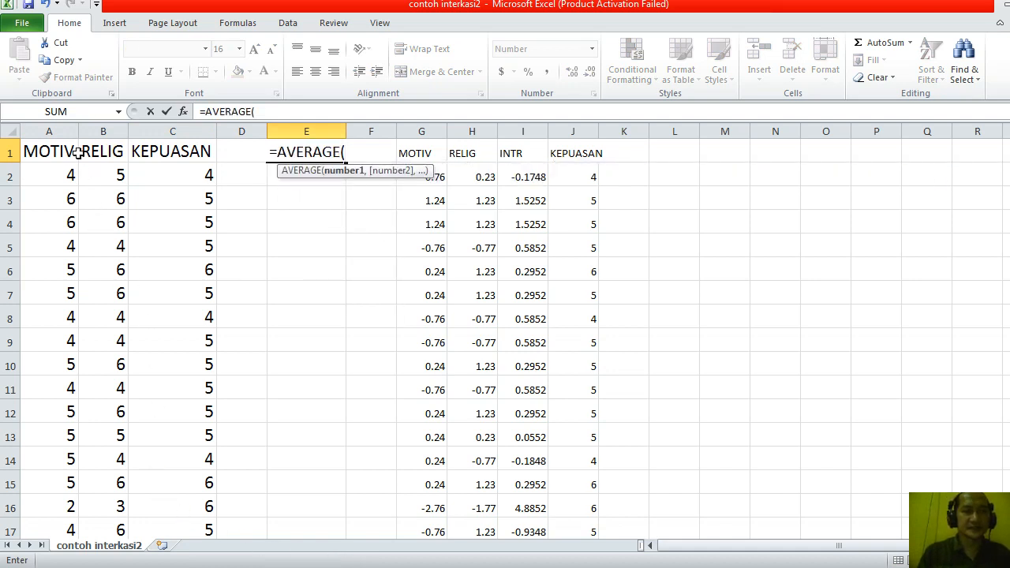
click(65, 130)
key(Return)
Step: Enter a formula in cell F1 that averages all of column B (RELIG)
key(Up)
key(Right)
text(=AVERAGE()
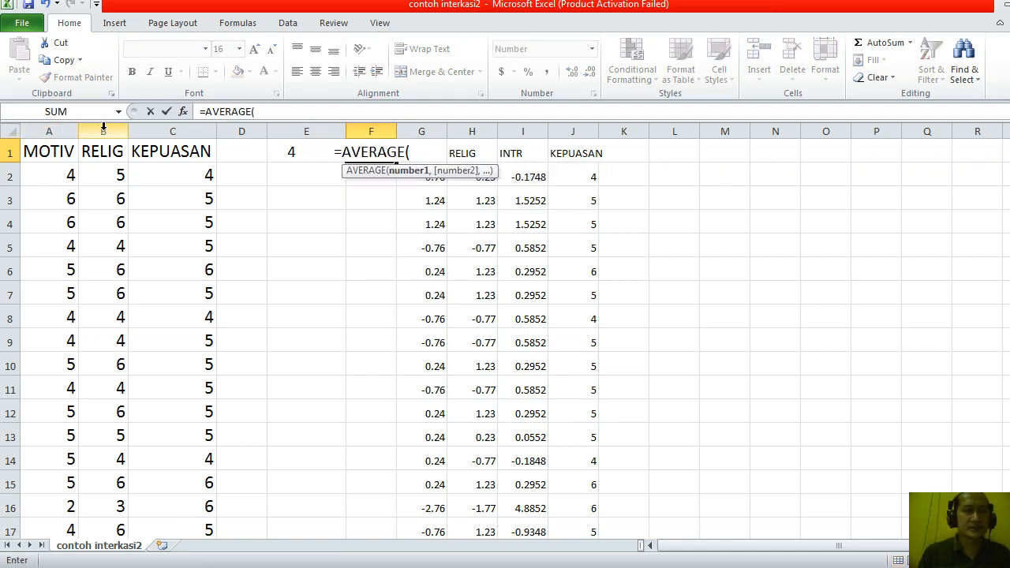
click(103, 130)
key(Return)
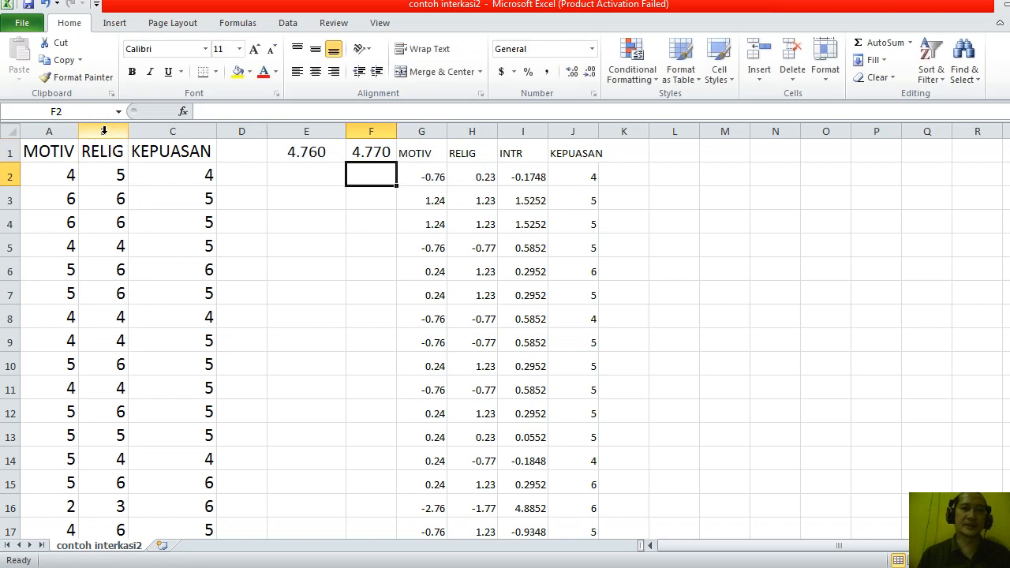
Step: Enter the label PROSES CENTERING in cell L2, beside the centered data table
key(Right)
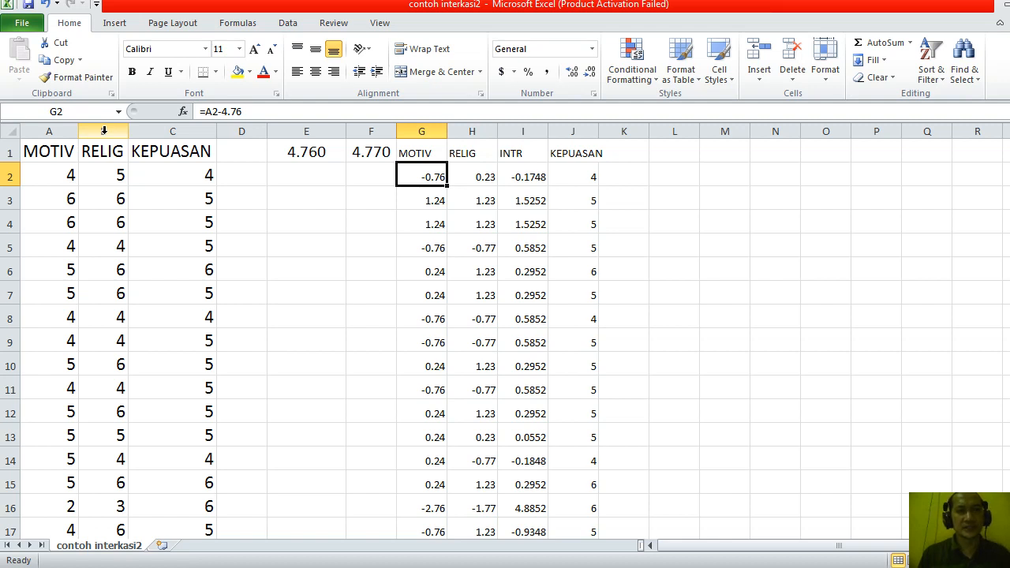
key(Right)
key(Right)
key(Right)
key(Right)
key(Right)
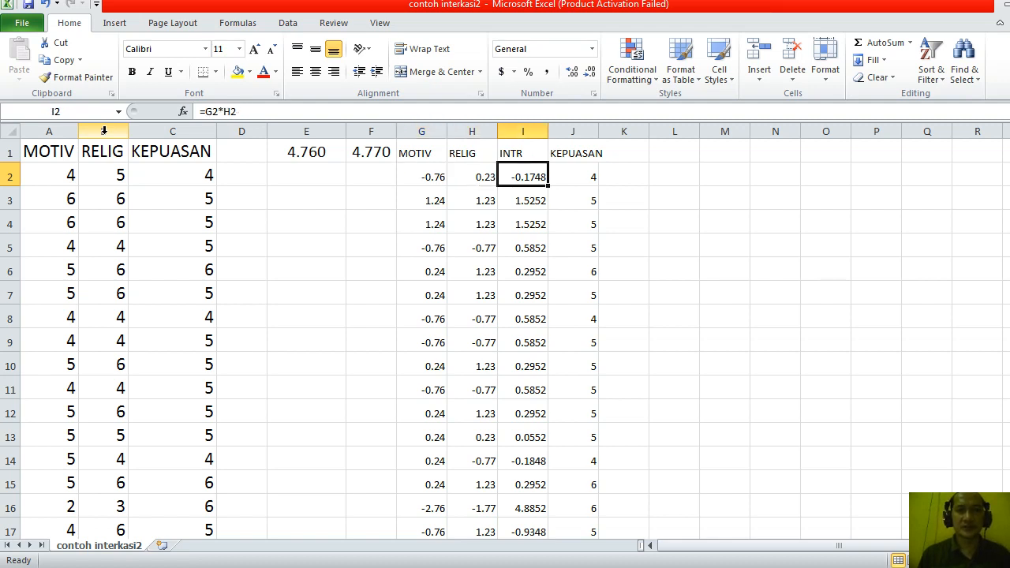
text(PROSES CENTERING)
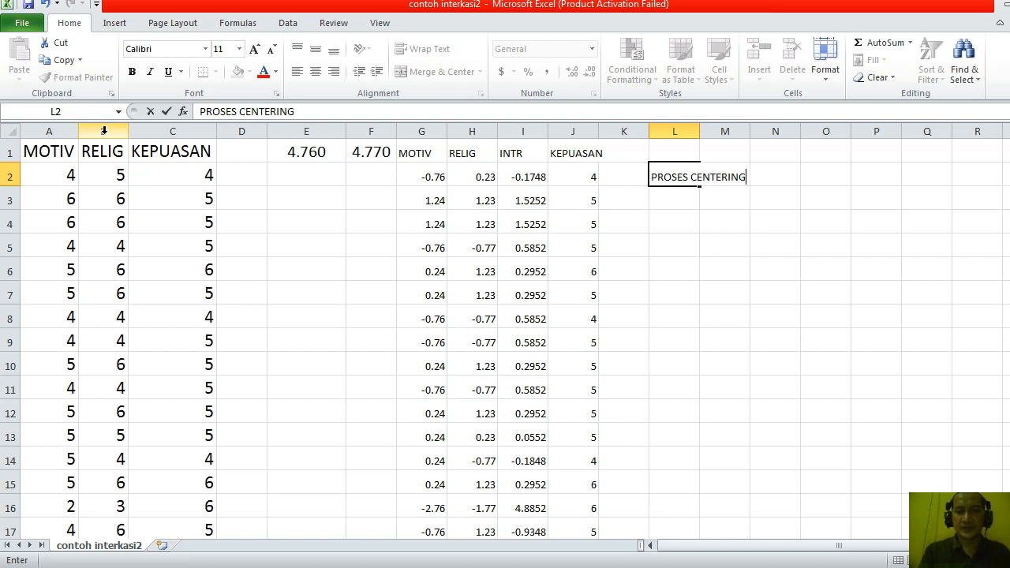
key(Return)
Step: Enter the centering formula =A2-4.760 in cell G2 for the motivation variable
key(Left)
key(Left)
key(Left)
key(Left)
key(Left)
key(Up)
text(=)
key(Left)
key(Left)
key(Left)
key(Left)
key(Left)
key(Left)
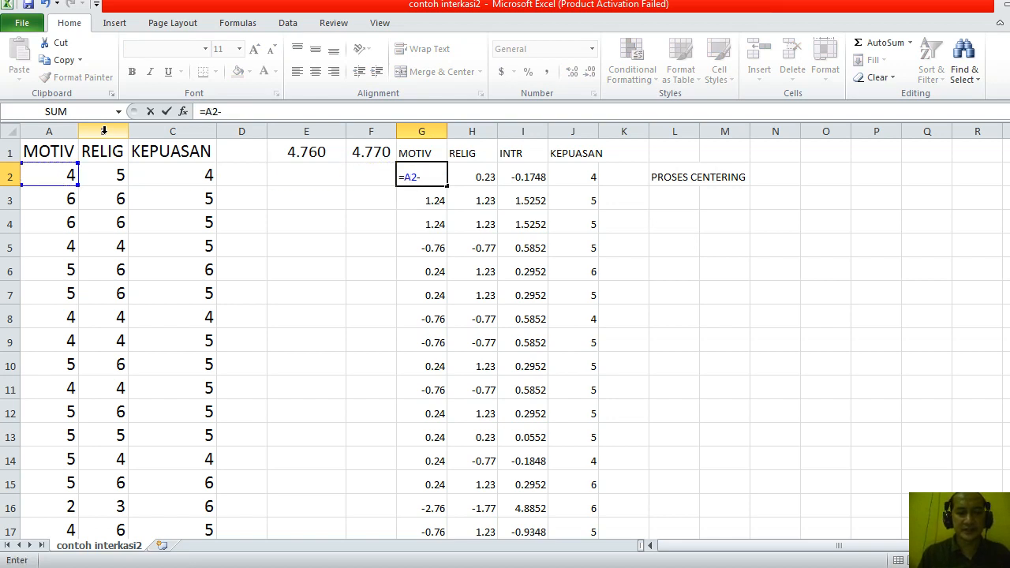
text(-4.760)
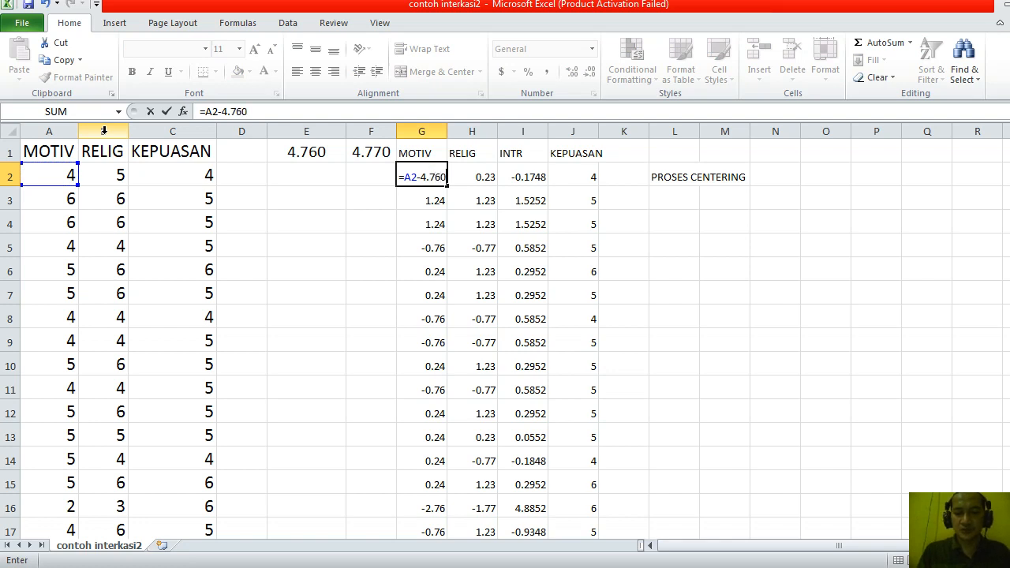
key(Return)
Step: Enter the centering formula =B2-4.77 in cell H2 for the religiosity variable
key(Up)
key(Right)
text(=)
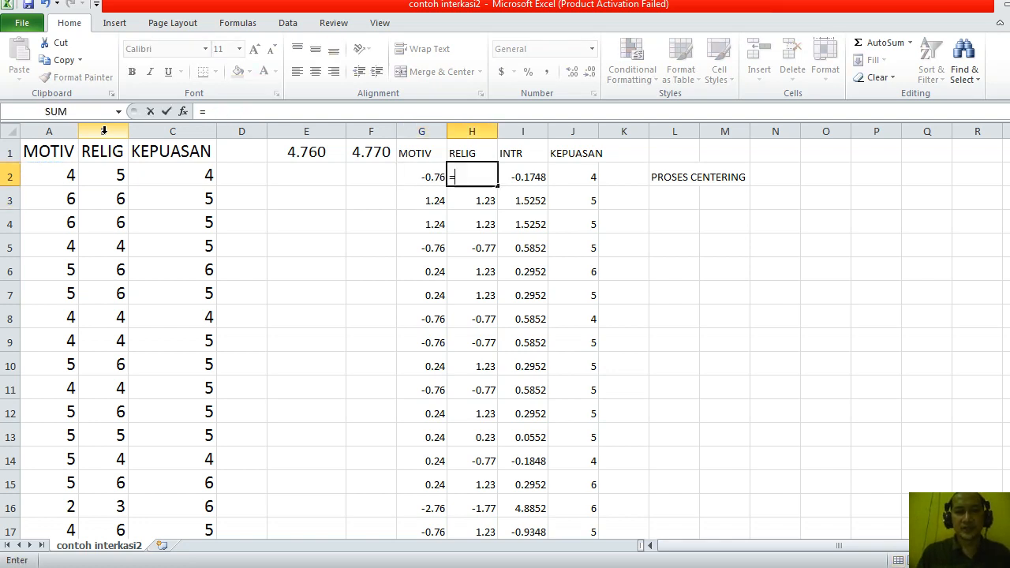
key(Left)
key(Left)
key(Left)
key(Left)
key(Left)
key(Left)
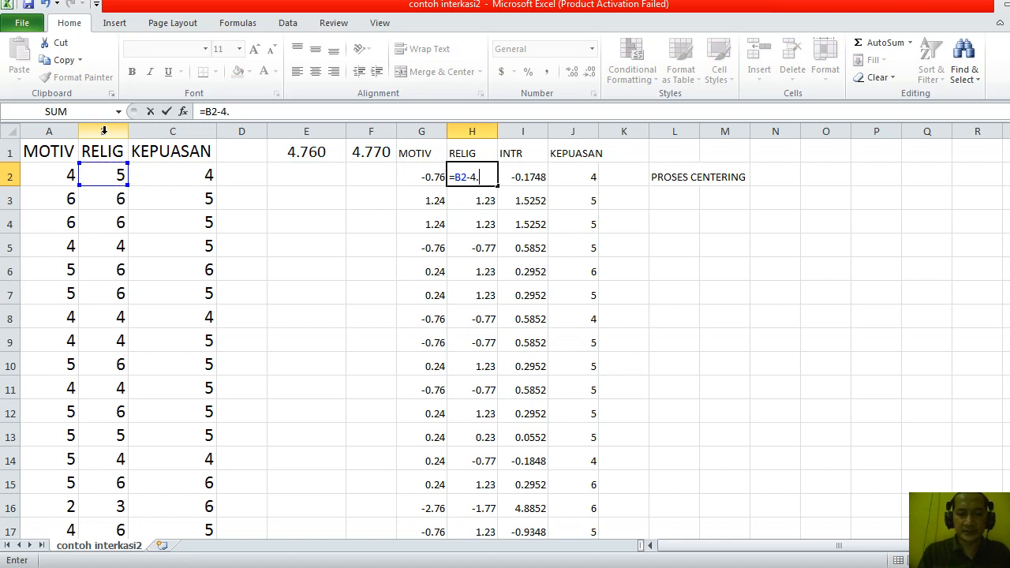
key(Return)
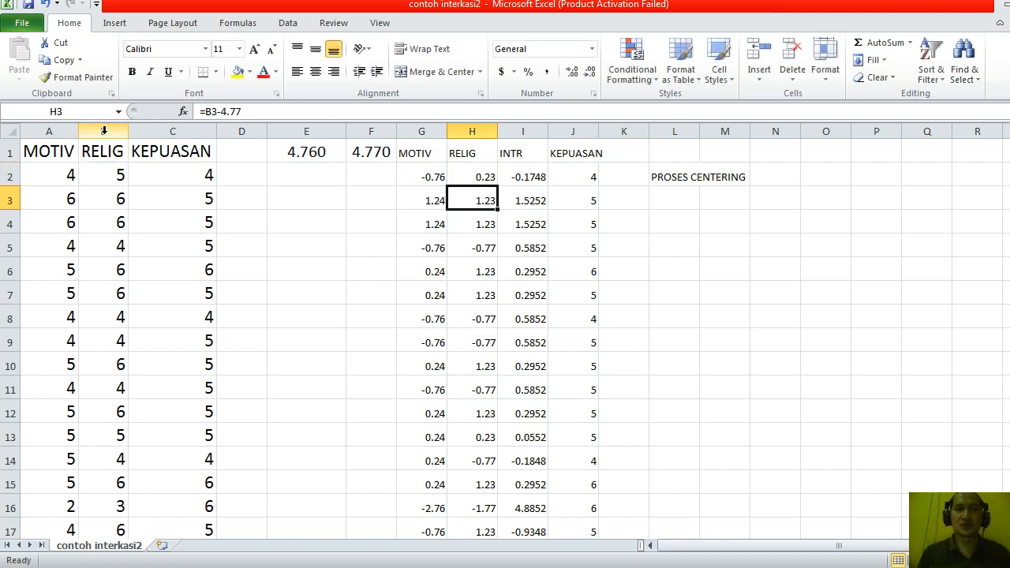
Step: Change the heading in cell I1 to INTERKASI
key(Up)
key(Right)
key(Up)
text(int)
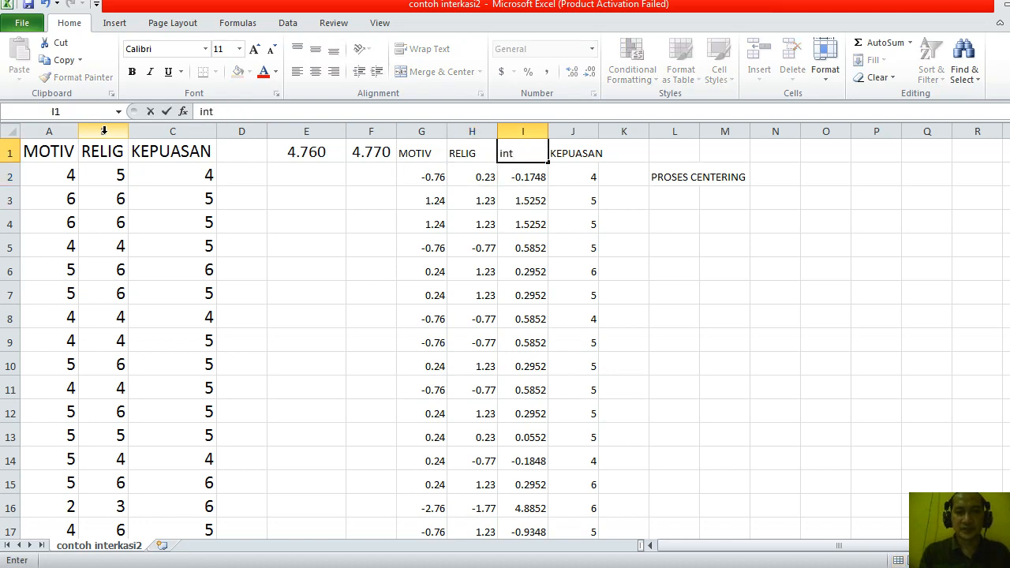
text(ERKASI)
key(Return)
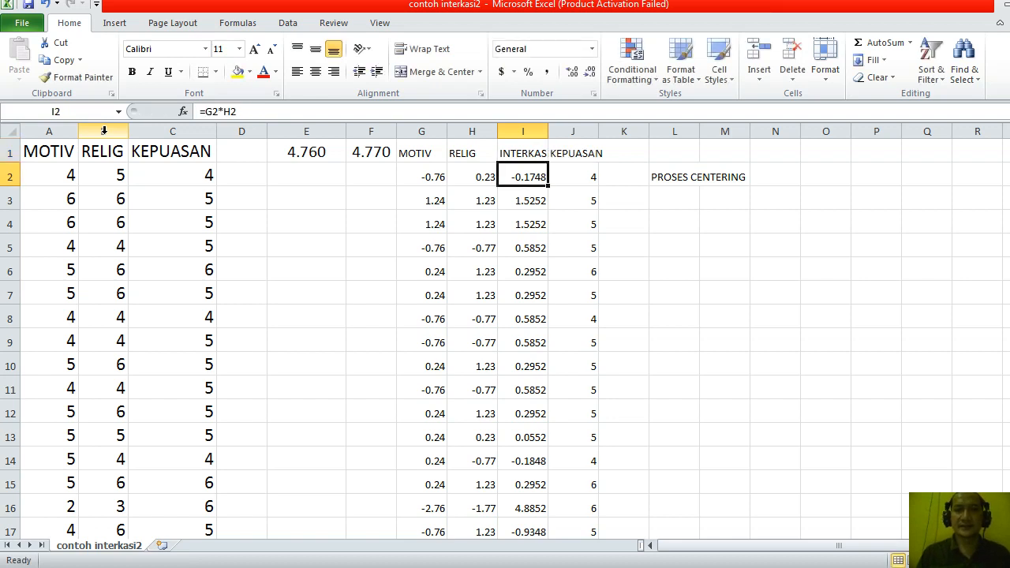
Step: Change the headings in G1 and H1 to MOTIVASI and RELIGIUSITAS
key(Left)
key(Left)
key(Up)
text(MOTIVASI)
key(Right)
text(R)
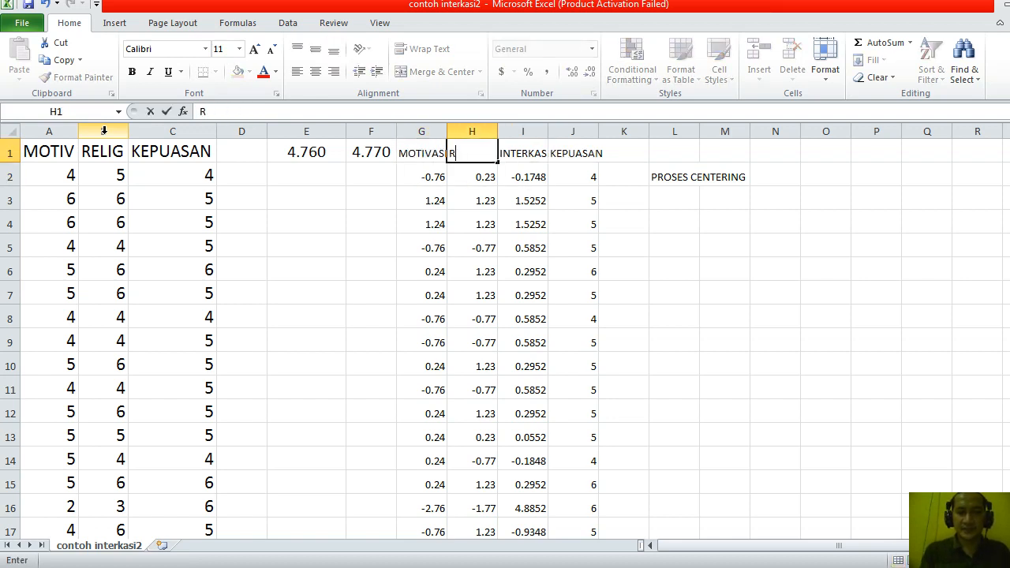
text(ELIGIUSITAS)
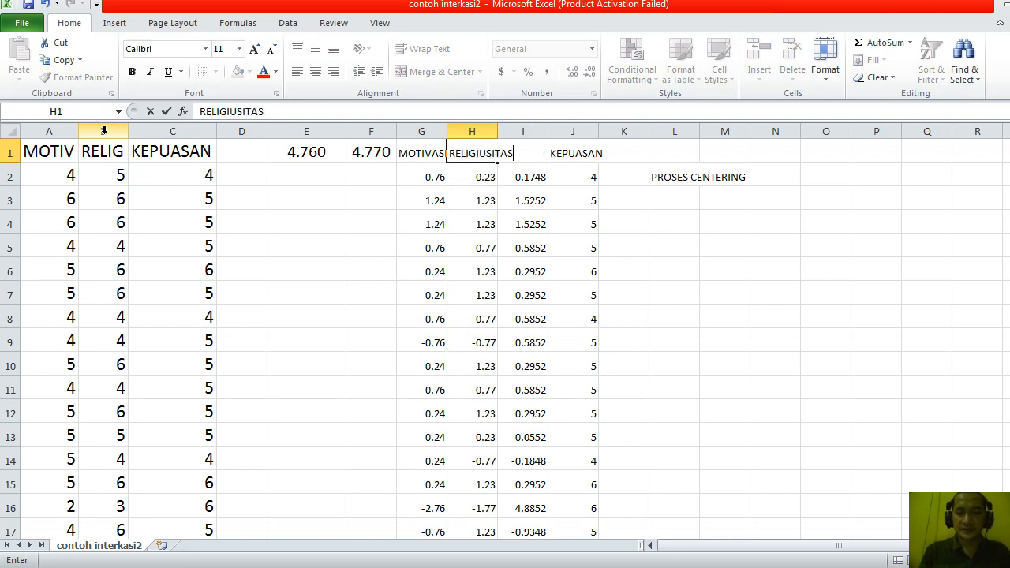
key(Return)
Step: Enter the interaction formula =G2*H2 in cell I2, multiplying the two centered variables
key(Up)
key(Right)
key(Down)
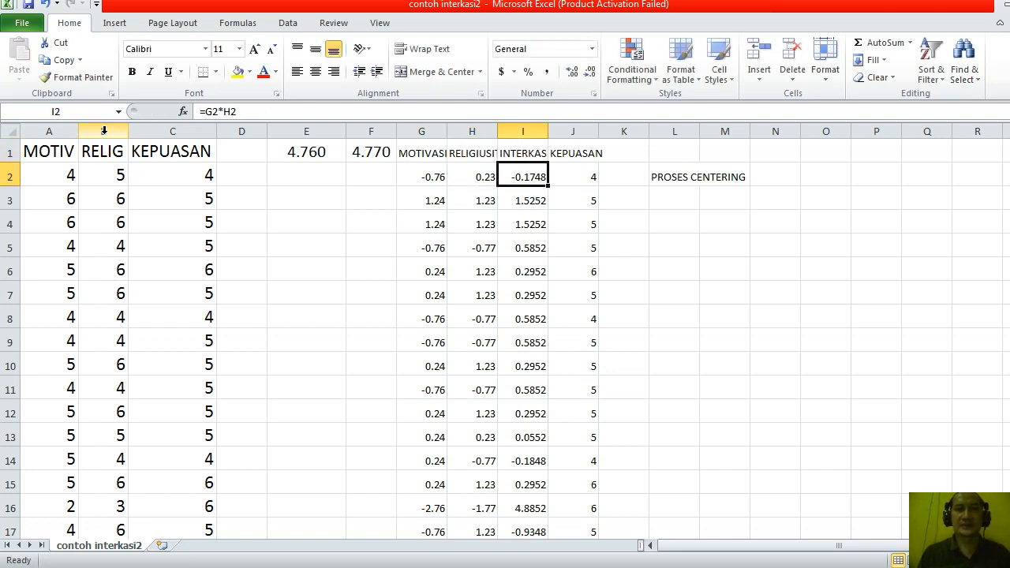
text(=)
key(Left)
key(Left)
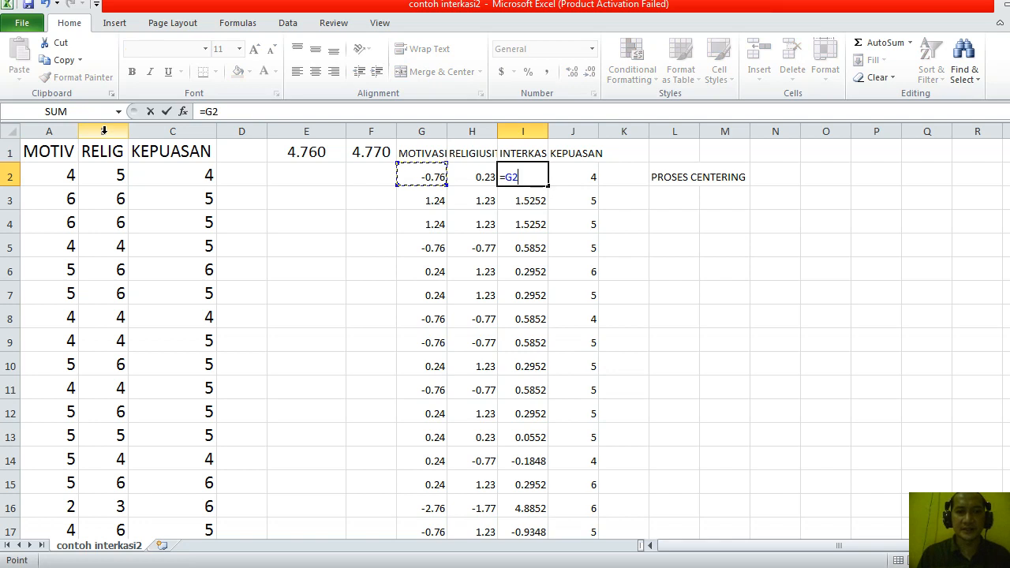
text(*)
key(Left)
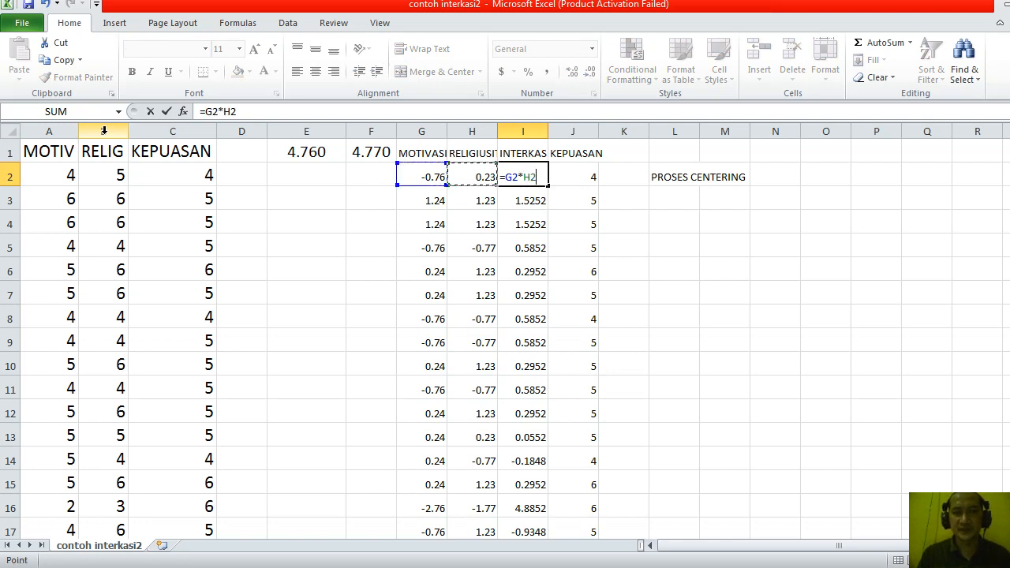
key(Return)
Step: Copy the formulas in G2:I2 down to all remaining data rows, G3:I101
key(Up)
key(Left)
key(Left)
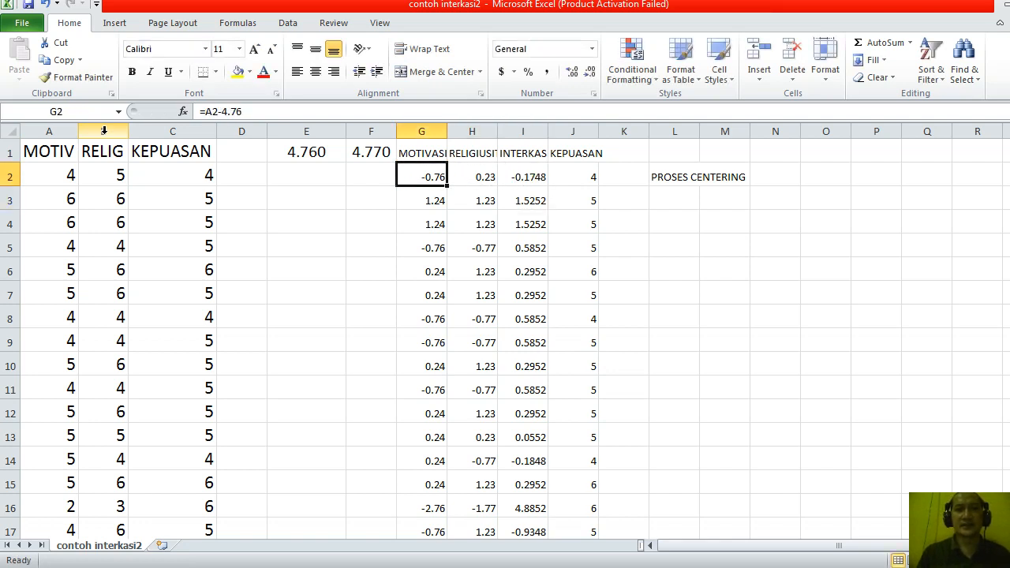
key(shift+Right)
key(shift+Right)
key(ctrl+c)
key(Down)
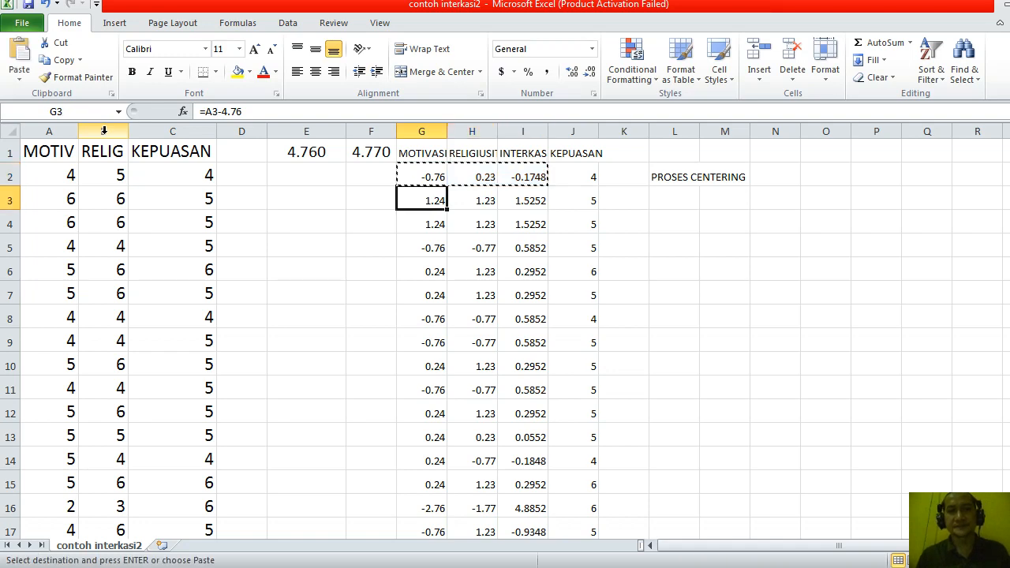
key(shift+Right)
key(shift+Right)
key(shift+Down)
key(shift+Down)
key(shift+Down)
key(shift+Down)
key(shift+Down)
key(shift+Down)
key(shift+Down)
key(shift+Down)
key(shift+Down)
key(shift+Down)
key(shift+Down)
key(shift+Down)
key(shift+Down)
key(shift+Down)
key(shift+Down)
key(shift+Down)
key(shift+Down)
key(shift+Down)
key(shift+Down)
key(shift+Down)
key(shift+Down)
key(shift+Down)
key(shift+Down)
key(shift+Down)
key(shift+Down)
key(shift+Down)
key(shift+Down)
key(shift+Down)
key(shift+Down)
key(shift+Down)
key(shift+Down)
key(shift+Down)
key(shift+Down)
key(shift+Down)
key(shift+Down)
key(shift+Down)
key(shift+Down)
key(shift+Down)
key(shift+Down)
key(shift+Down)
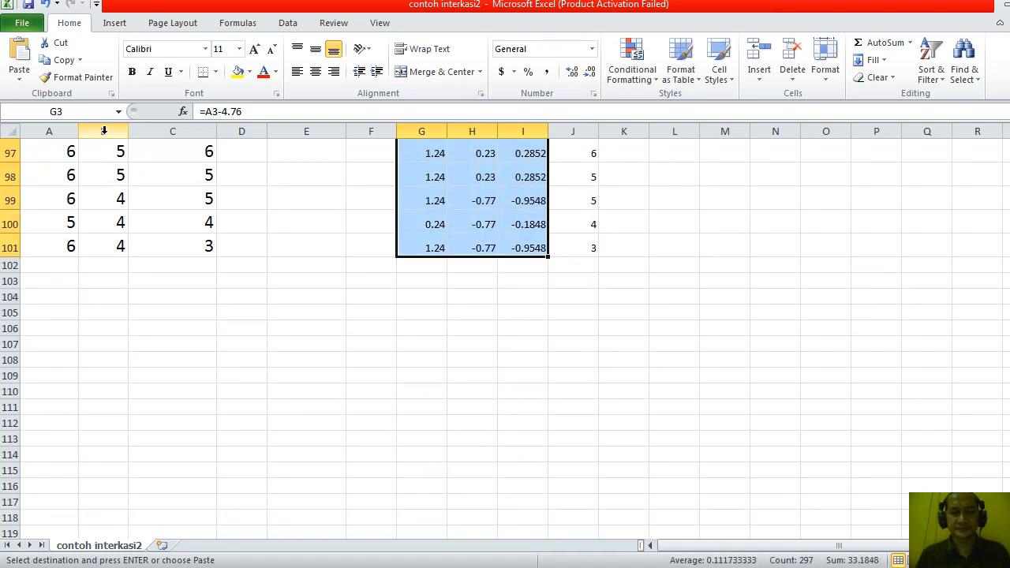
key(ctrl+v)
key(Escape)
key(Up)
key(Up)
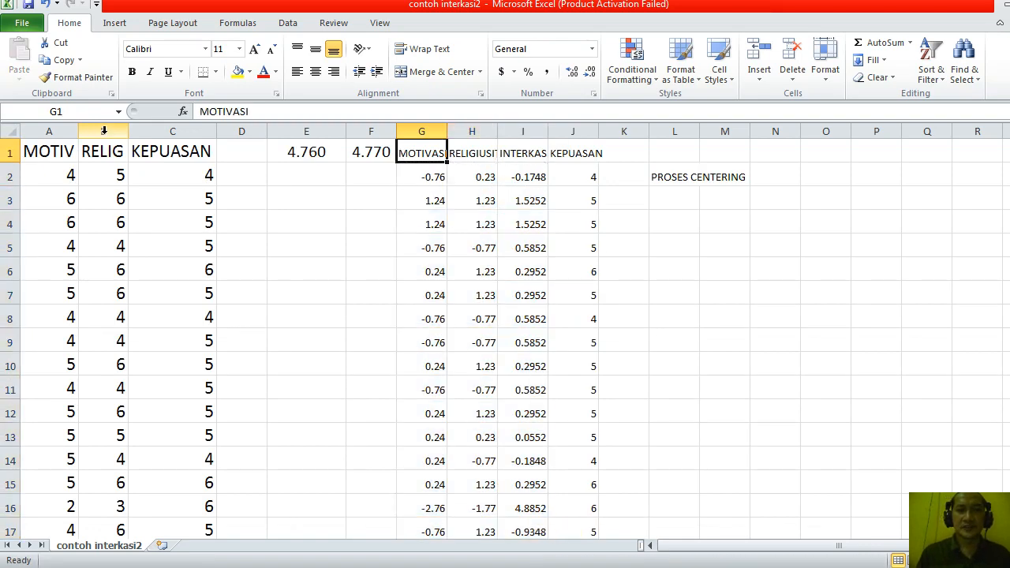
Step: Copy the centered data table with its headings, range G1:J101
key(shift+Right)
key(shift+Right)
key(shift+Right)
key(shift+Page_Down)
key(shift+Page_Down)
key(shift+Page_Down)
key(shift+Page_Down)
key(shift+Page_Down)
key(shift+Page_Down)
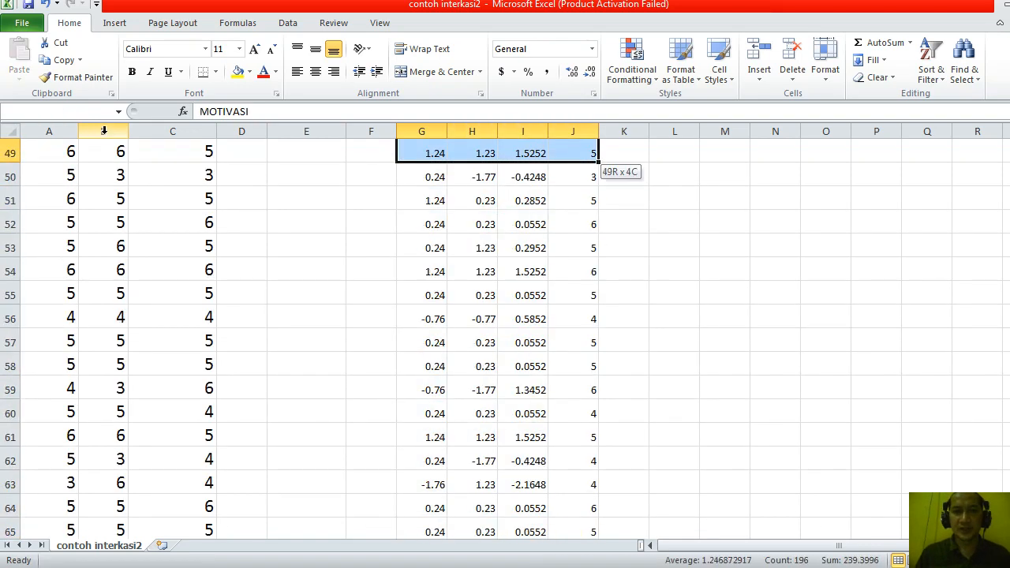
key(shift+Down)
key(shift+Down)
key(shift+Down)
key(shift+Down)
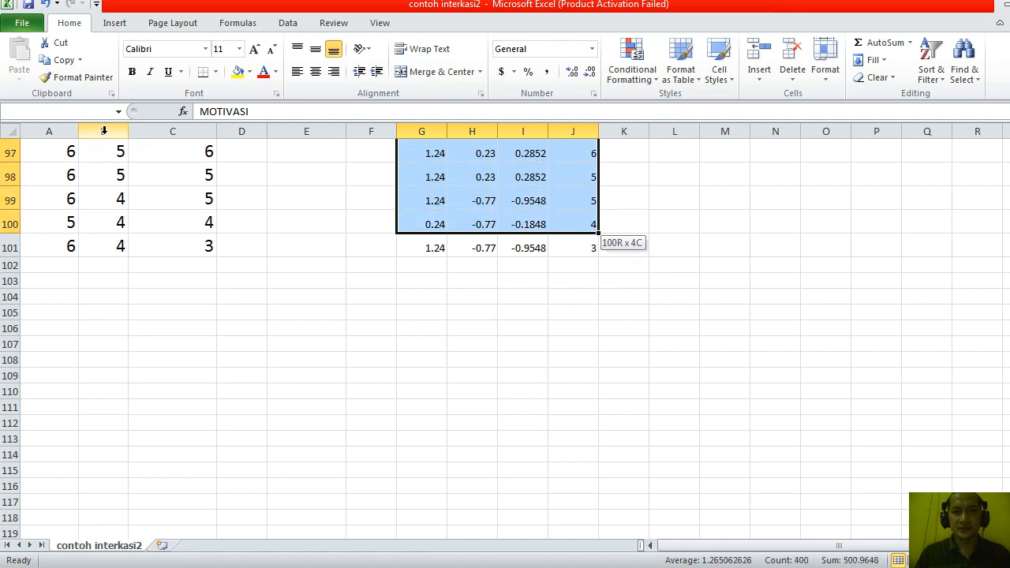
key(ctrl+c)
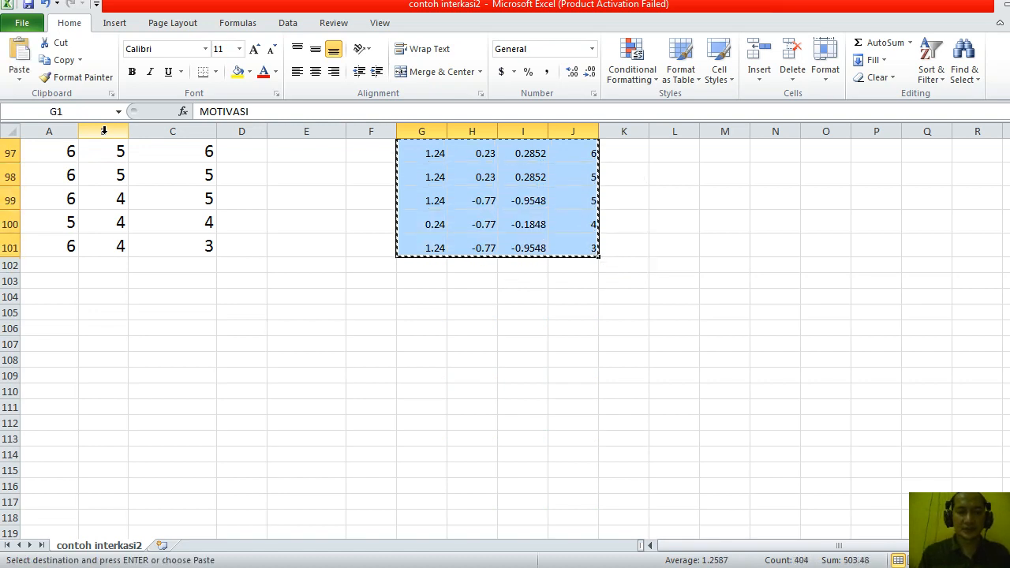
Step: Create a new blank workbook and paste the copied table at A1 as values only
key(ctrl+n)
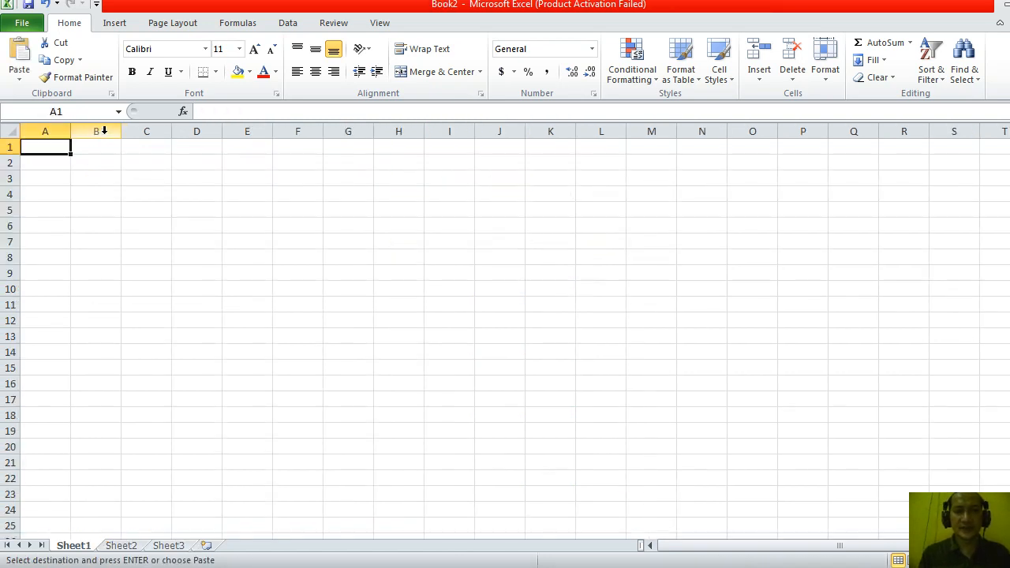
right_click(47, 142)
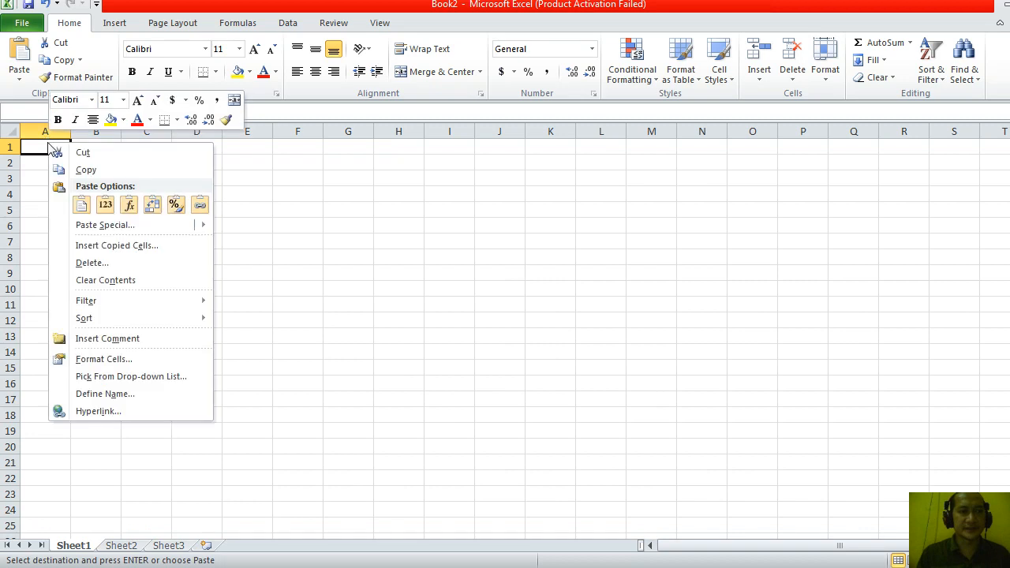
click(122, 228)
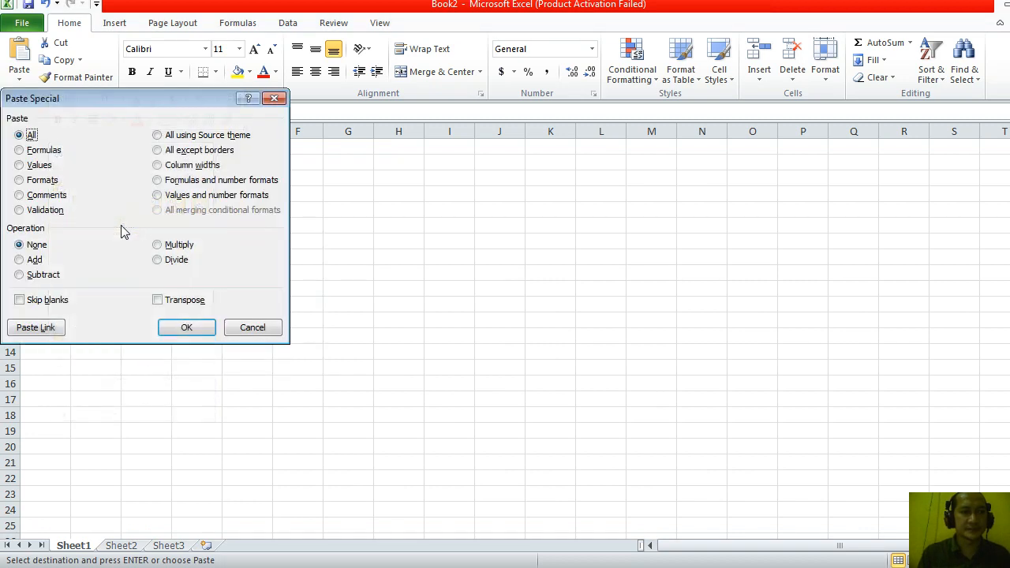
click(38, 164)
click(191, 330)
click(326, 266)
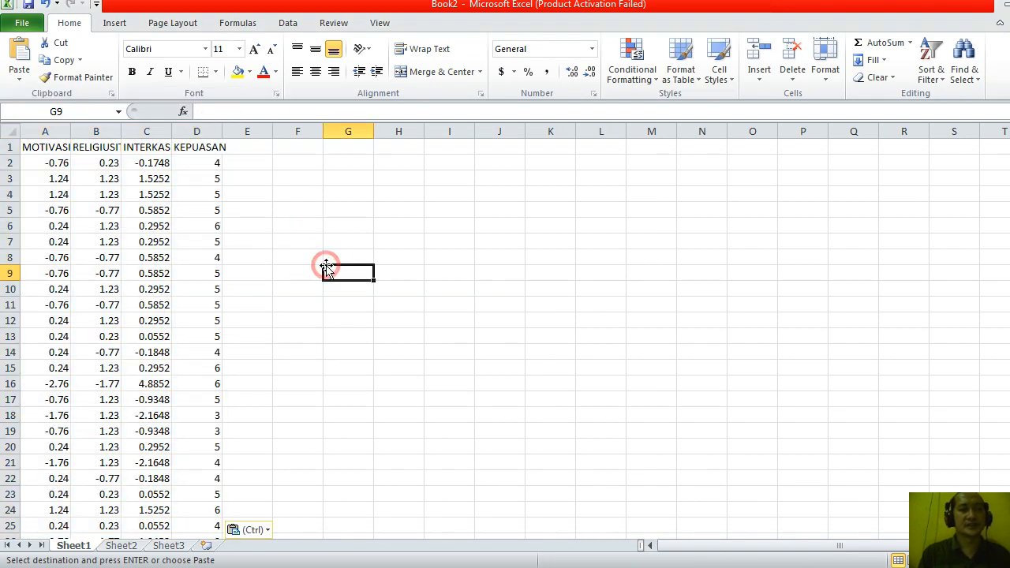
Step: Save the new workbook as RELIGIUSITAS_MODERASI in CSV (Comma delimited) format in the Amos row data folder on drive D
key(ctrl+s)
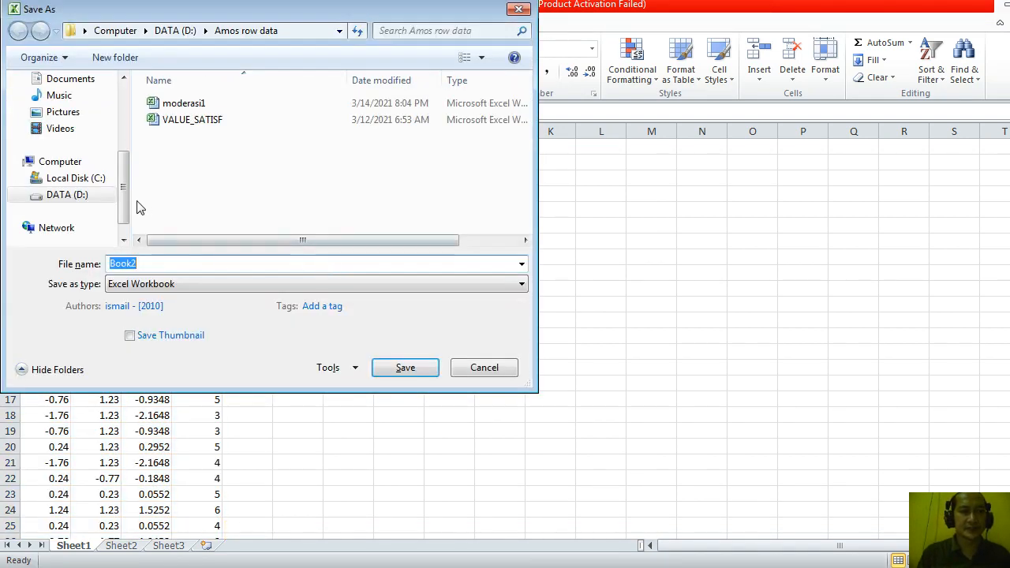
click(84, 197)
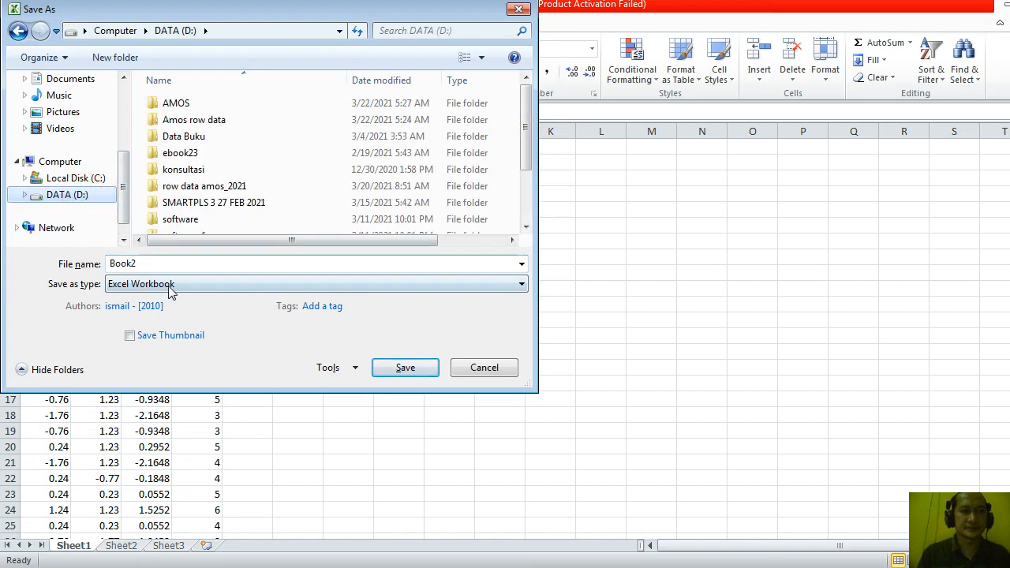
double_click(195, 121)
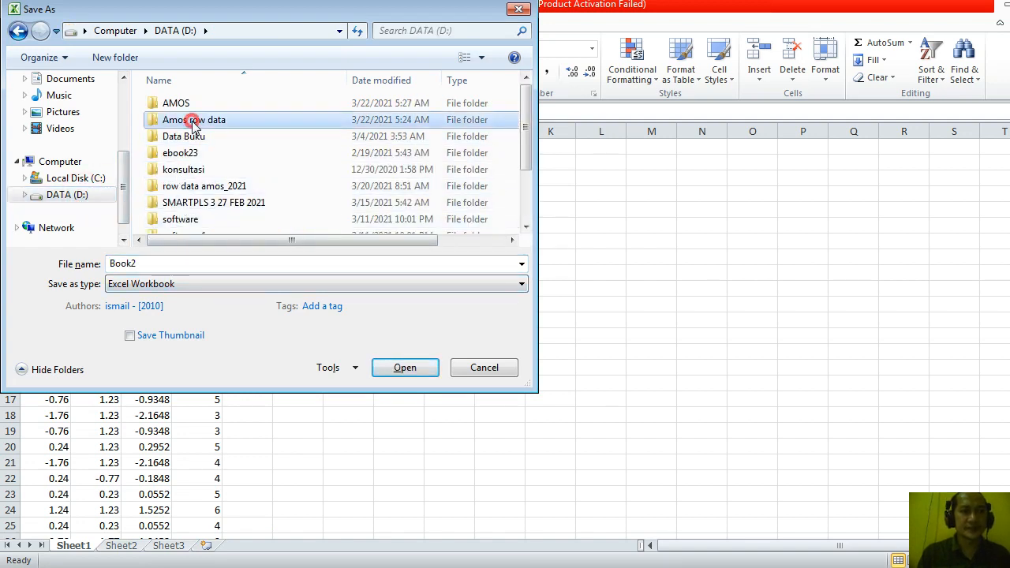
click(196, 286)
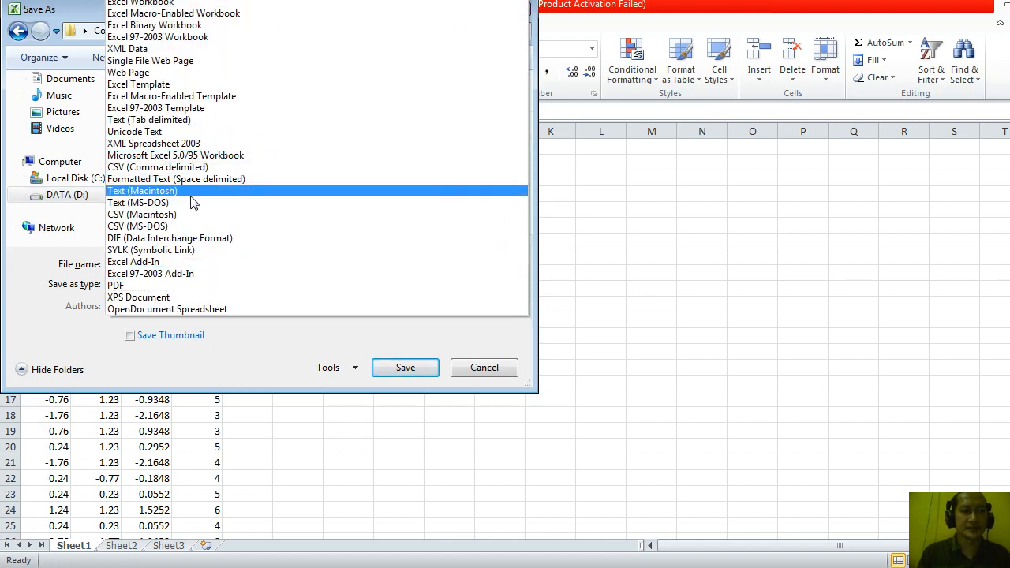
click(189, 167)
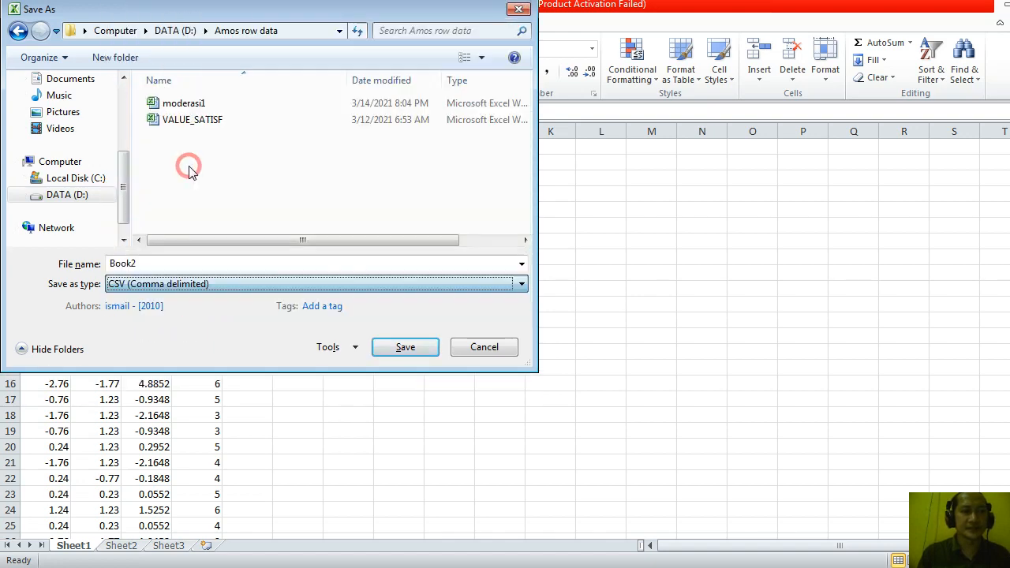
double_click(183, 267)
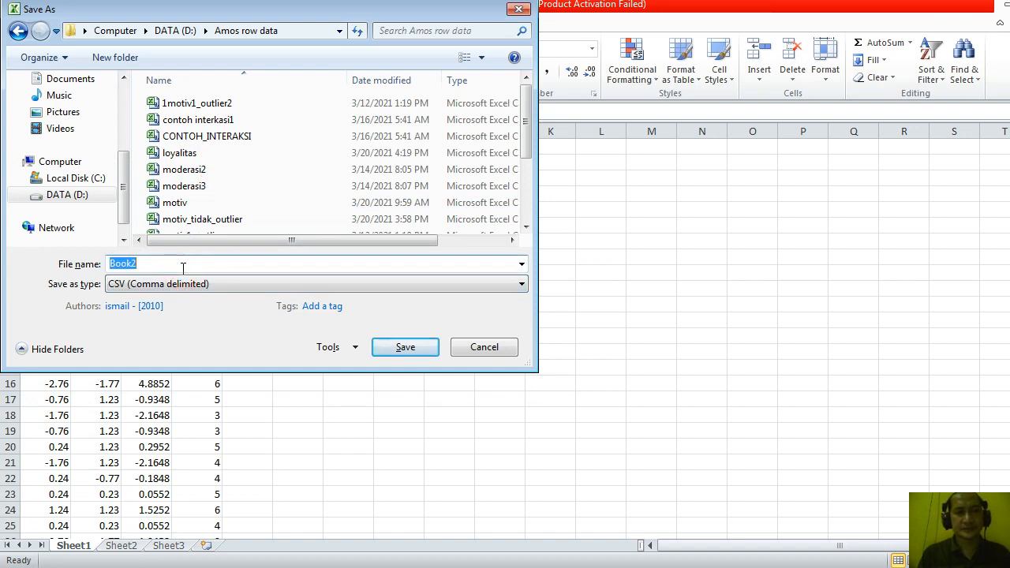
text(RELIGIUSITAS)
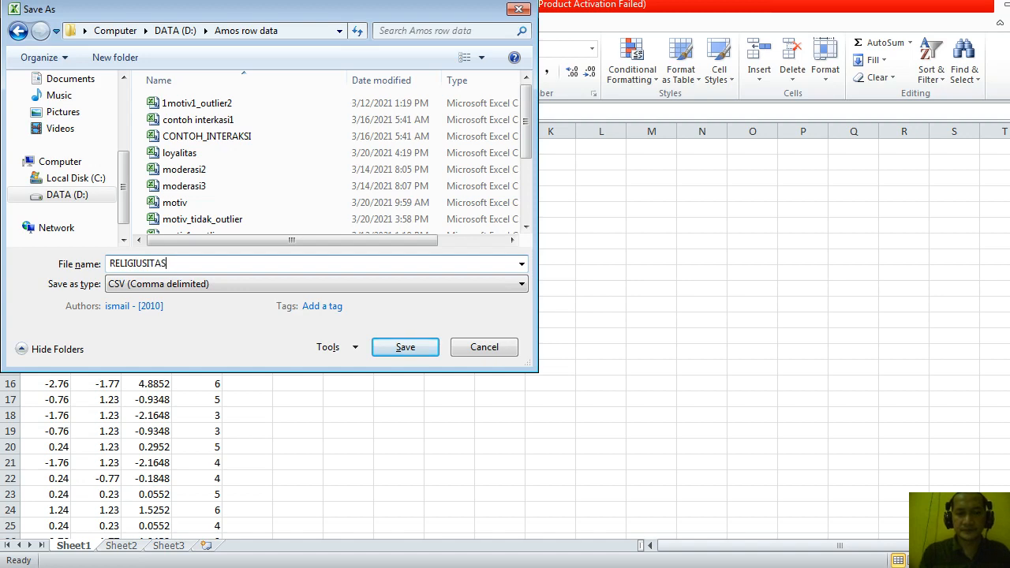
text(_MODERASI)
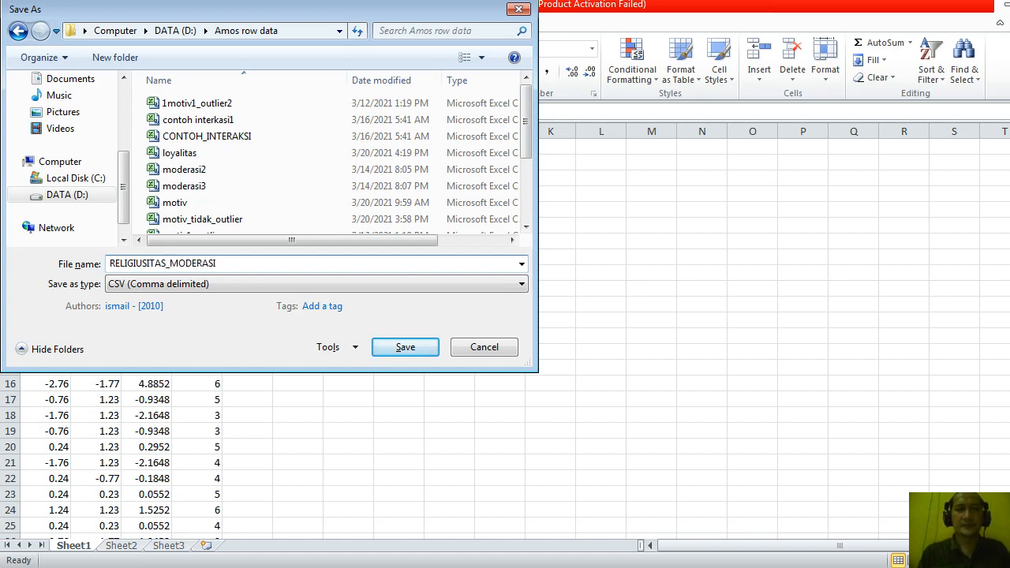
key(Return)
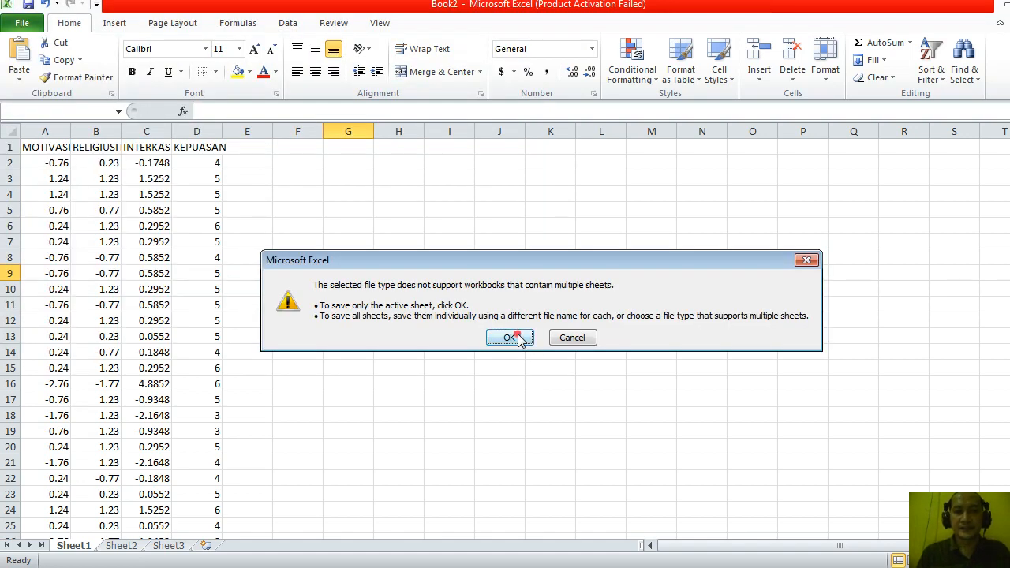
click(511, 338)
click(477, 339)
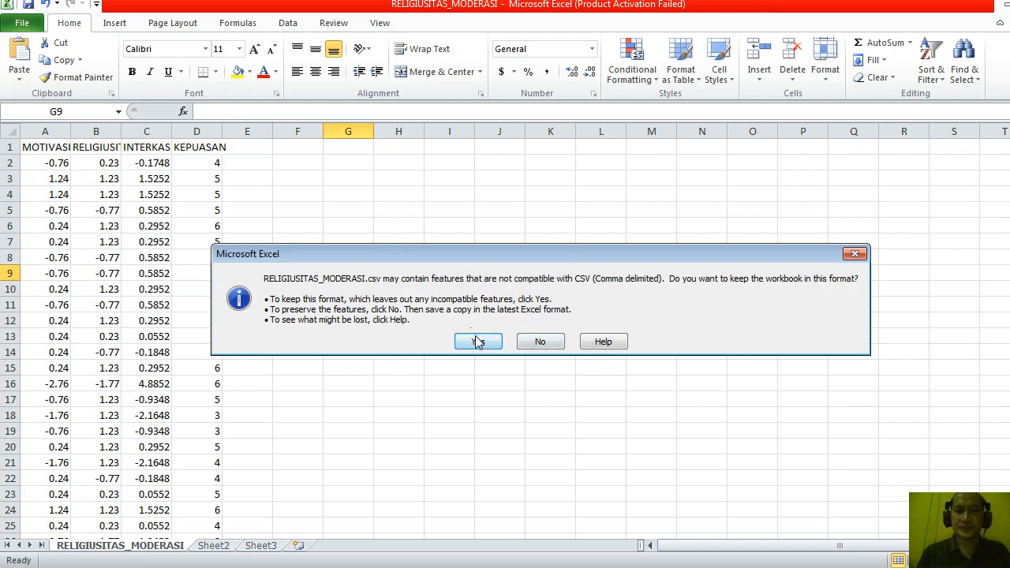
Step: Close the RELIGIUSITAS_MODERASI workbook, saving its changes and keeping the CSV format
click(1009, 3)
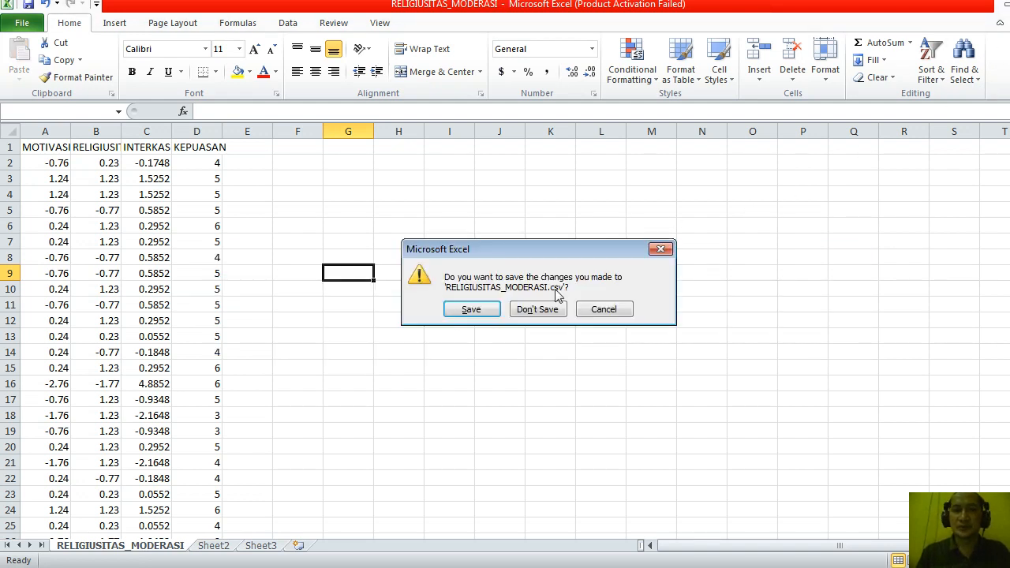
click(465, 311)
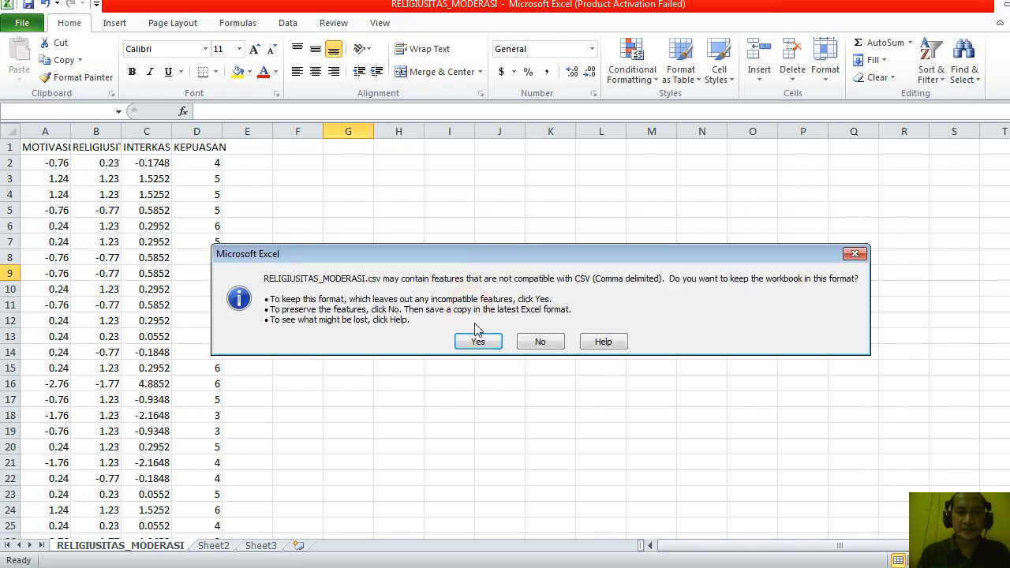
click(479, 348)
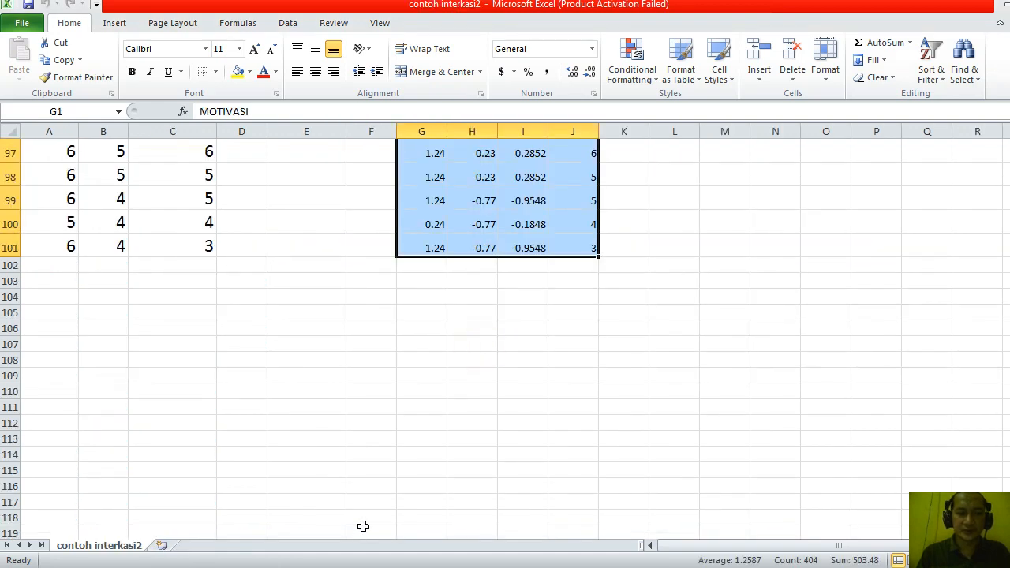
Step: Switch to Amos and load RELIGIUSITAS_MODERASI.csv from the Amos row data folder as the data file for Group number 1
click(363, 527)
click(344, 567)
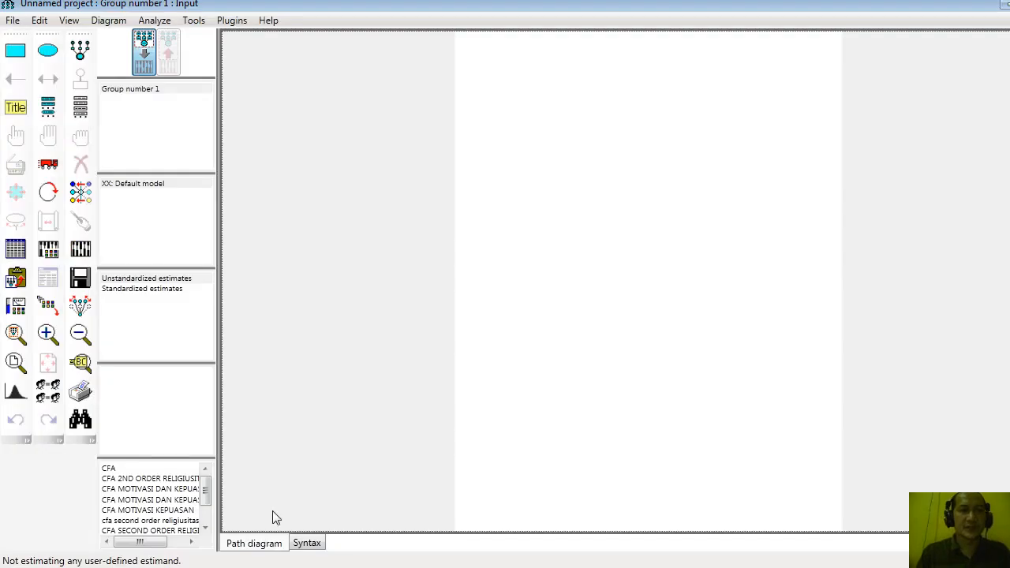
click(15, 248)
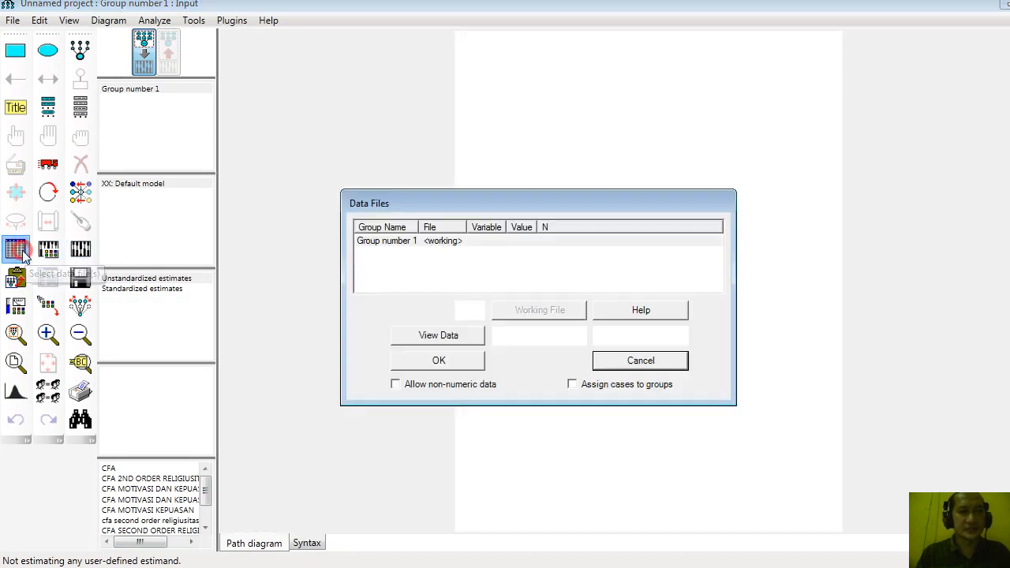
click(442, 310)
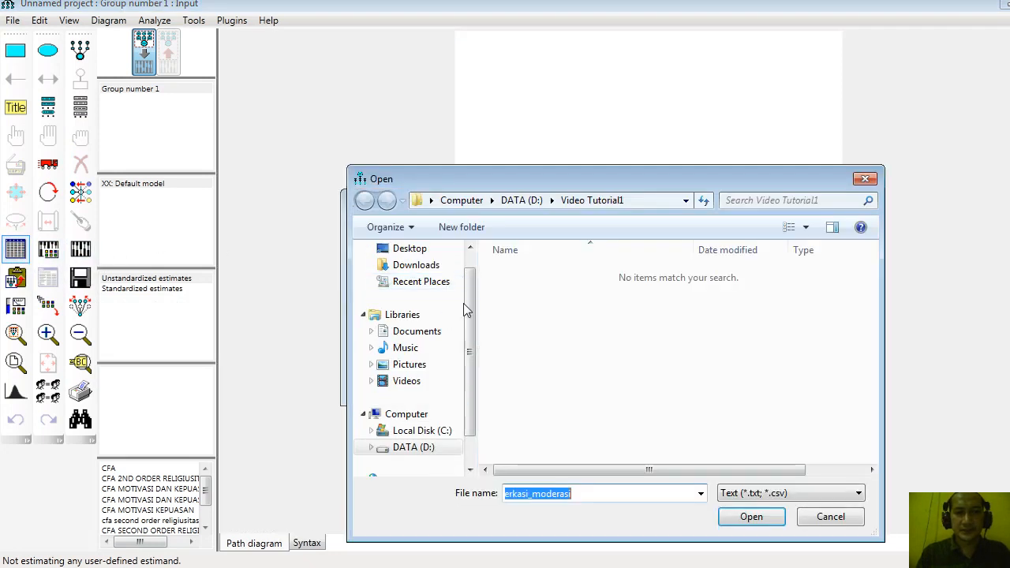
click(524, 201)
double_click(543, 288)
click(529, 306)
key(r)
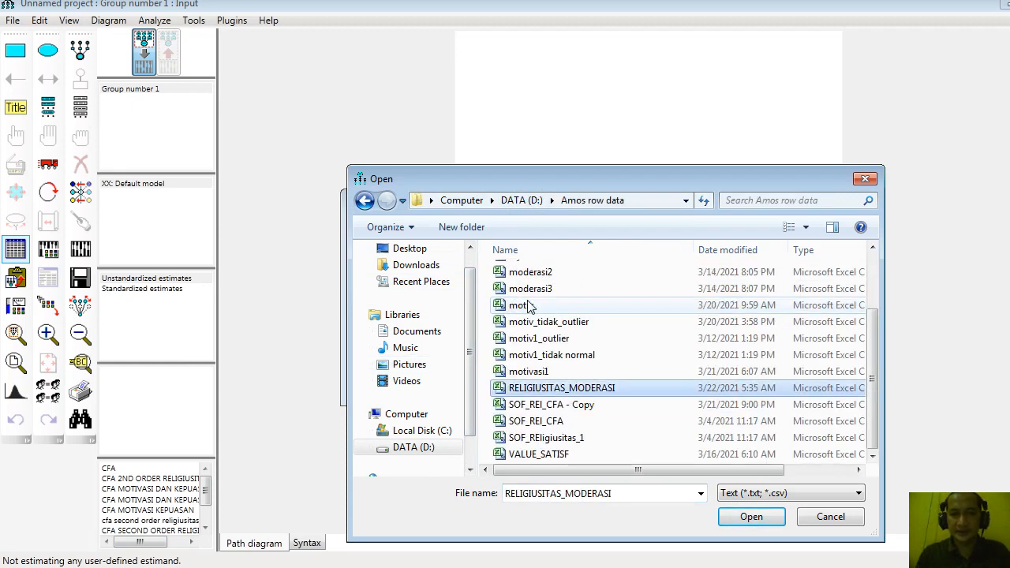
click(764, 517)
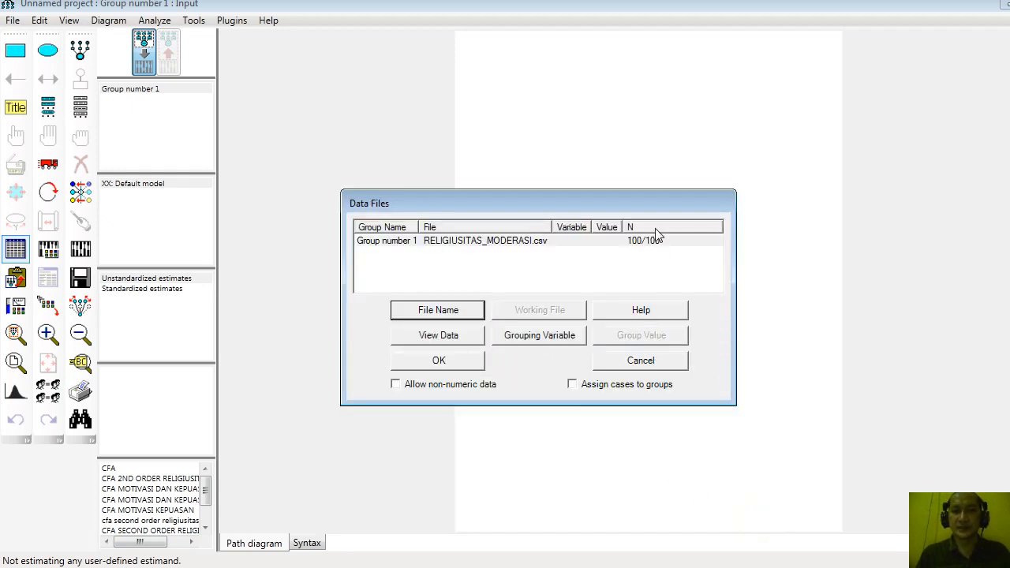
click(471, 357)
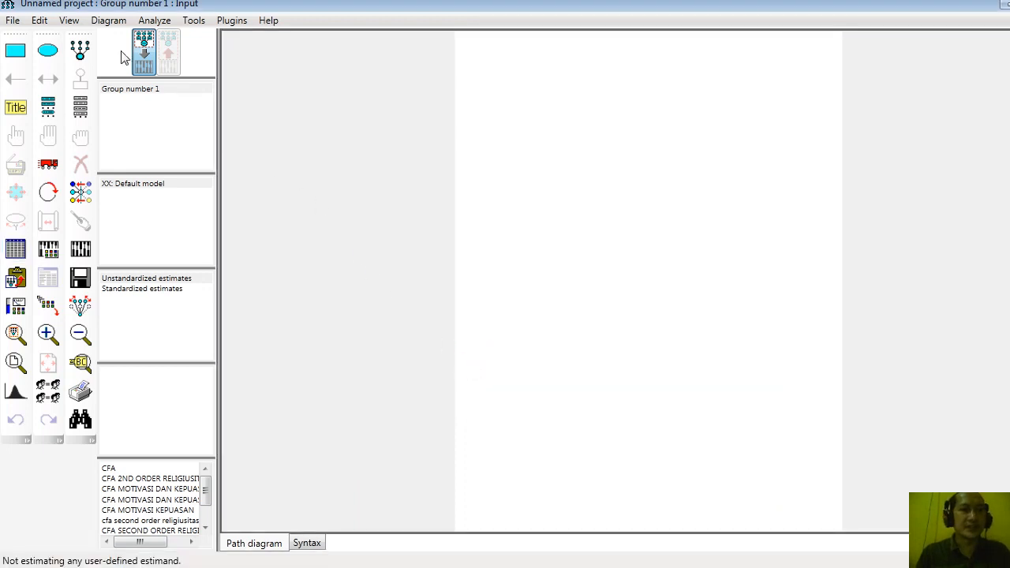
Step: Set the path diagram's paper size to Landscape - A4 in the interface properties
click(68, 20)
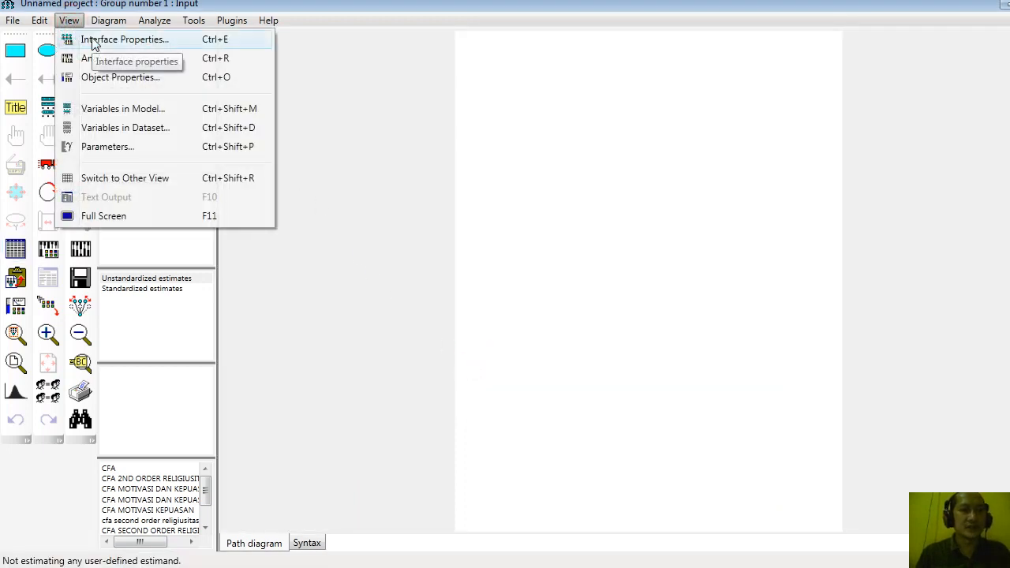
click(91, 43)
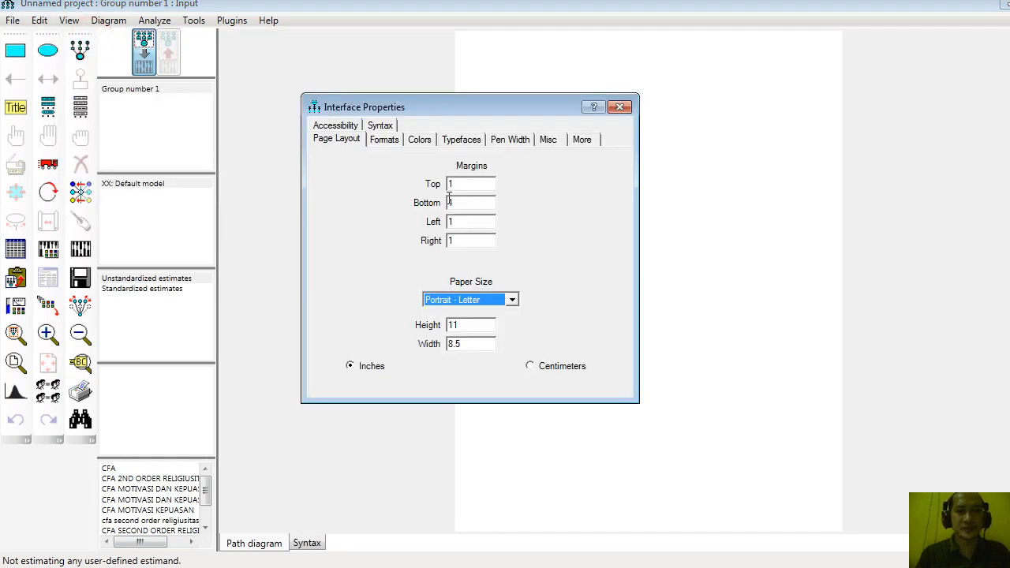
click(511, 301)
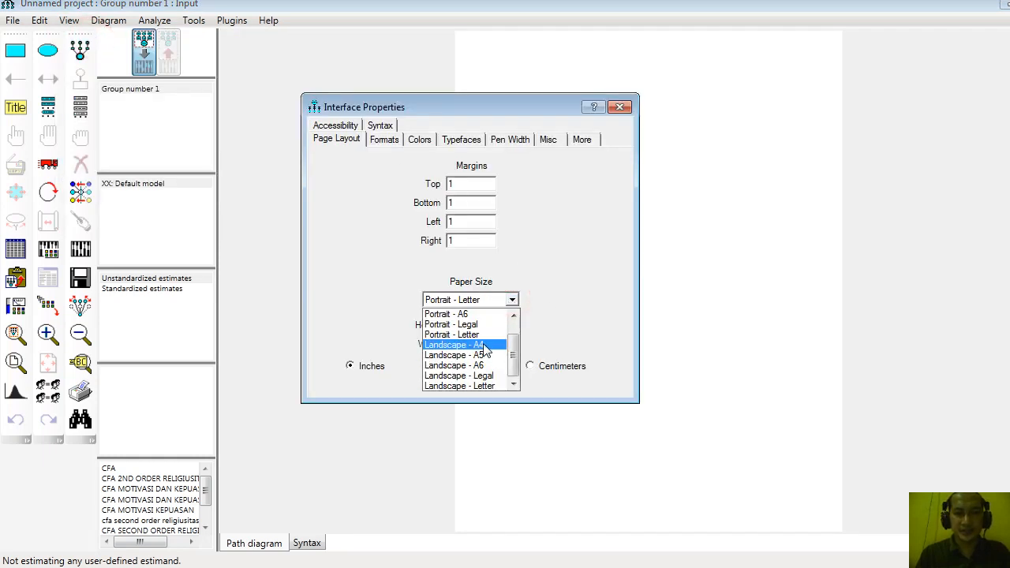
click(481, 343)
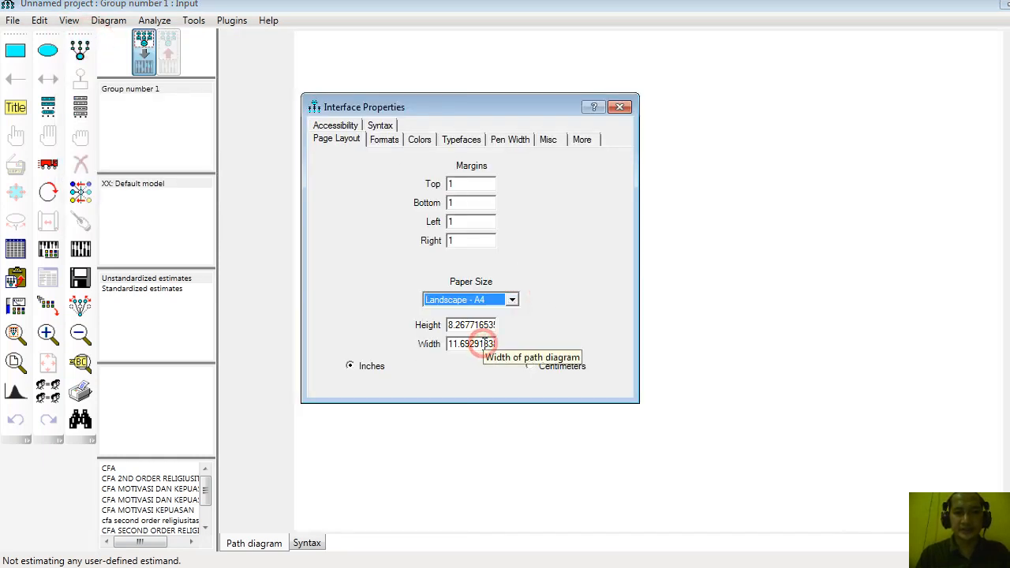
click(620, 107)
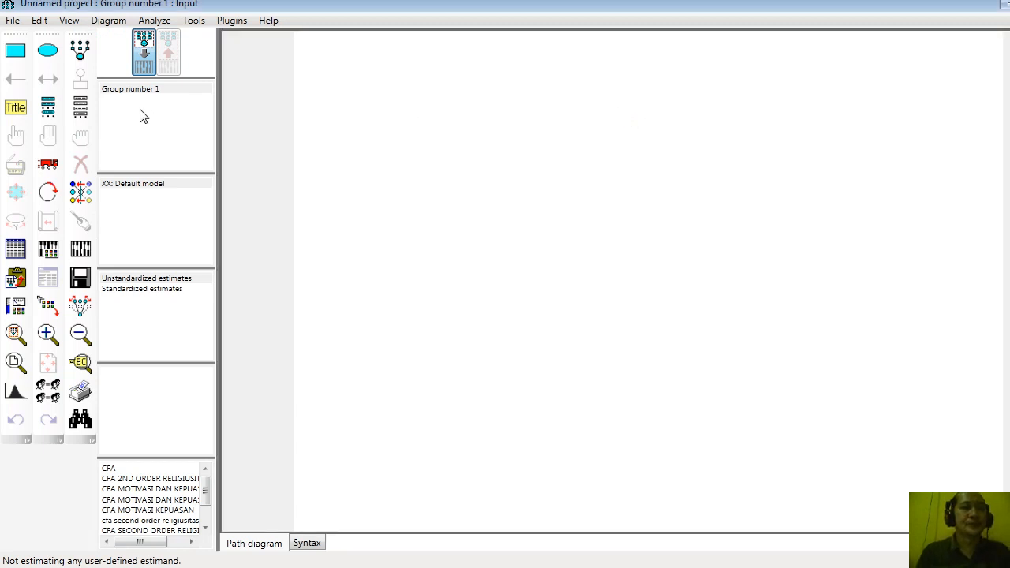
Step: Draw four equal observed-variable rectangles: three stacked on the left side of the page and one on the right
click(15, 50)
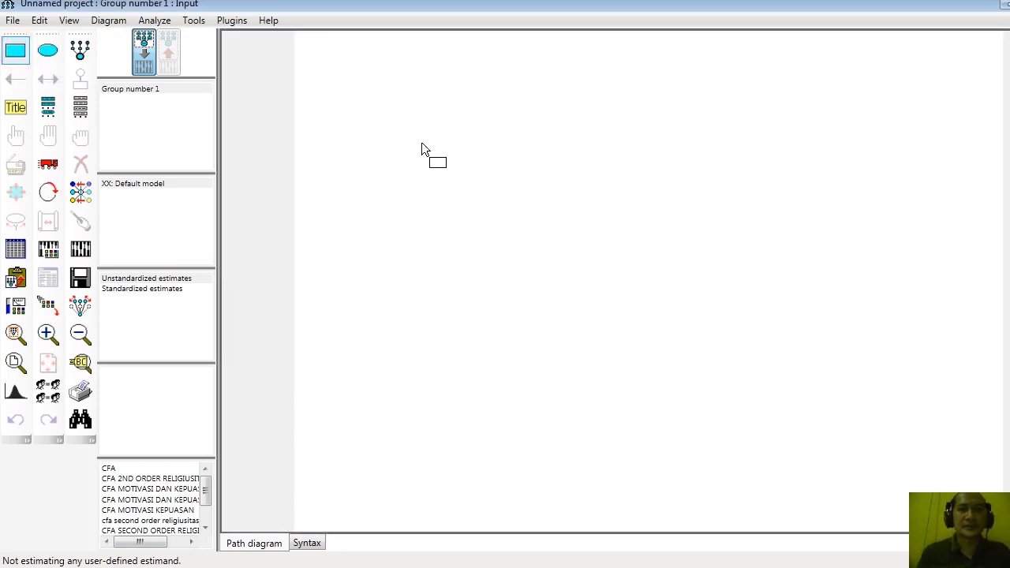
drag(494, 124, 578, 174)
click(520, 228)
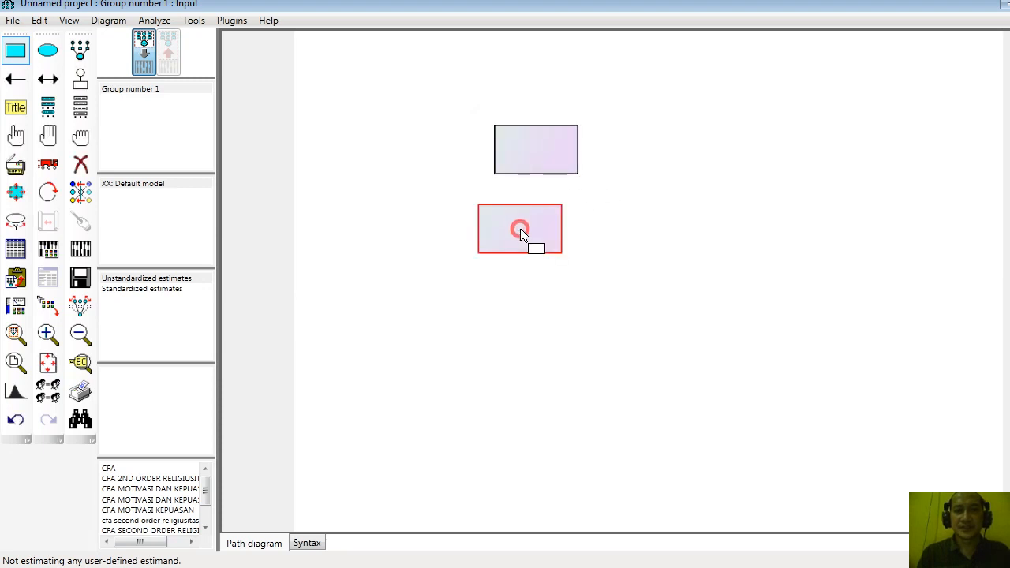
click(572, 344)
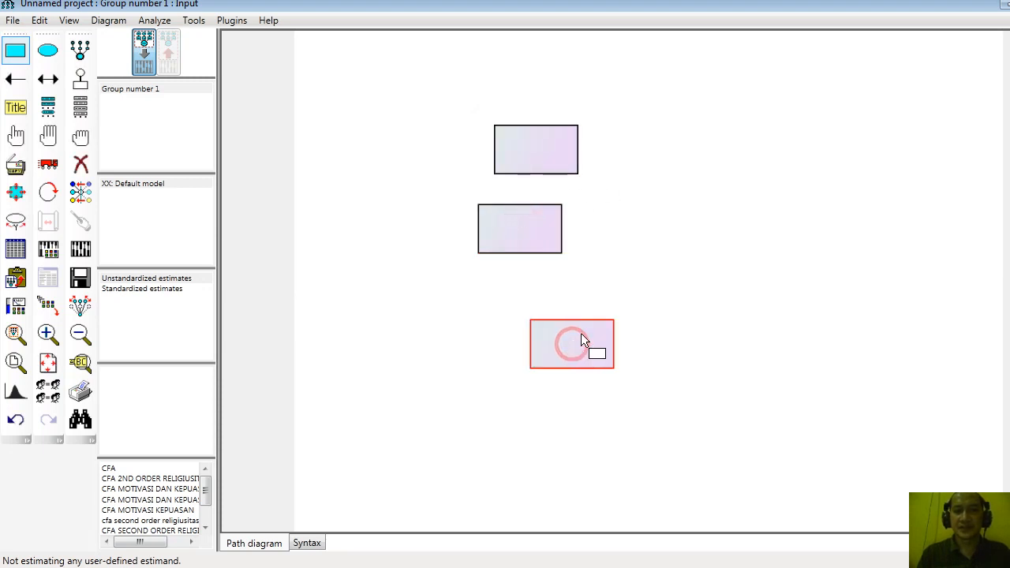
click(775, 220)
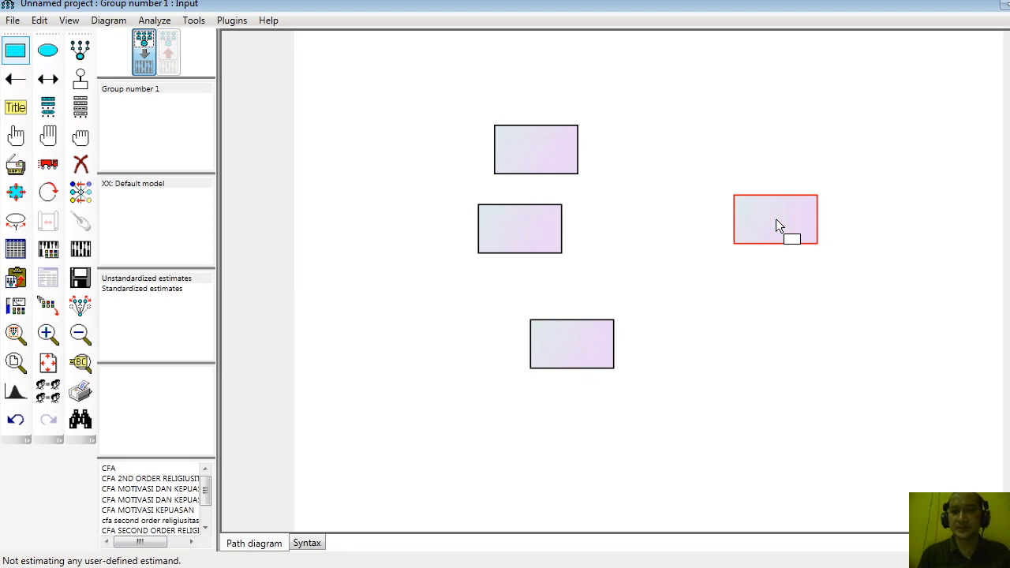
click(15, 50)
Step: Assign the dataset variables MOTIVASI, RELIGIUSITAS and INTERKASI to the three stacked rectangles from top to bottom, and KEPUASAN to the separate one
click(81, 111)
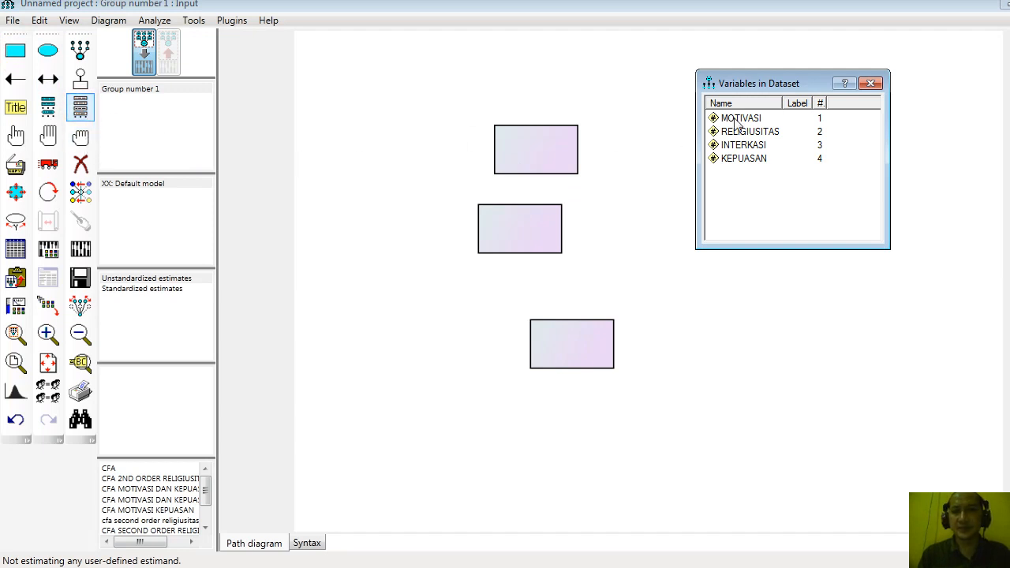
drag(739, 123, 539, 150)
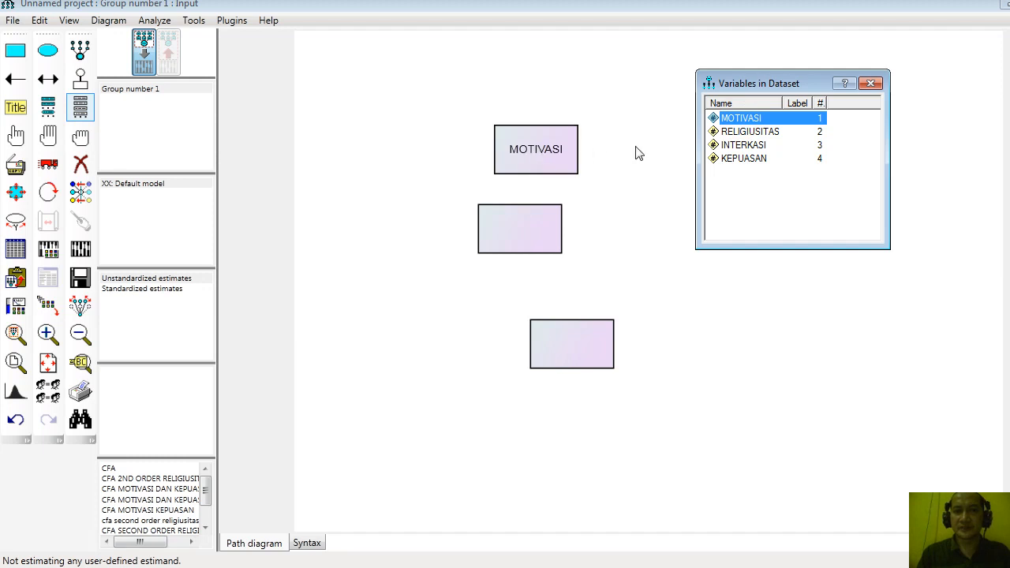
drag(740, 134, 526, 238)
drag(742, 147, 581, 339)
drag(784, 84, 894, 281)
drag(857, 357, 784, 225)
click(980, 277)
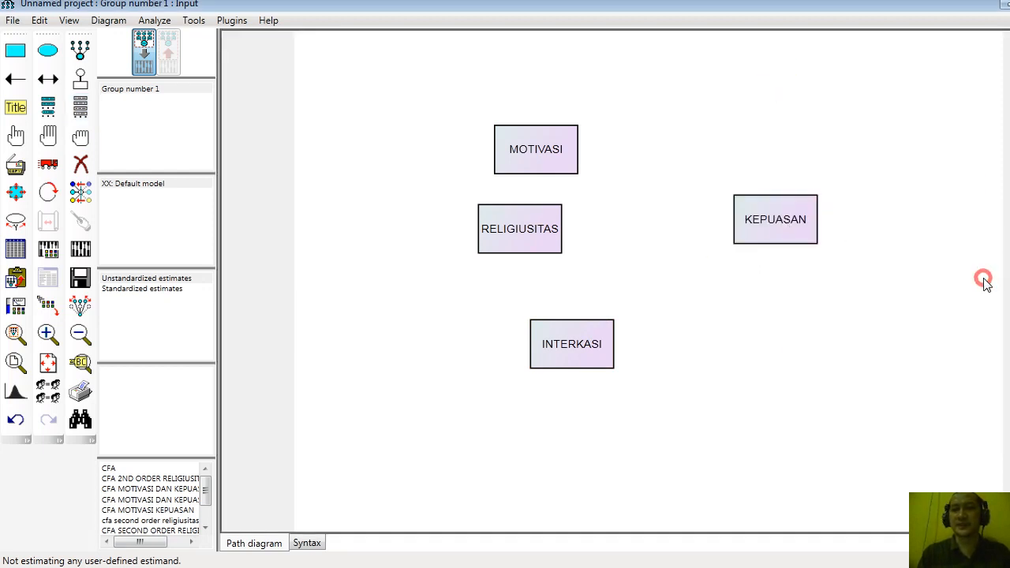
Step: Draw single-headed paths from MOTIVASI, RELIGIUSITAS and INTERKASI to KEPUASAN
click(16, 79)
drag(571, 150, 745, 229)
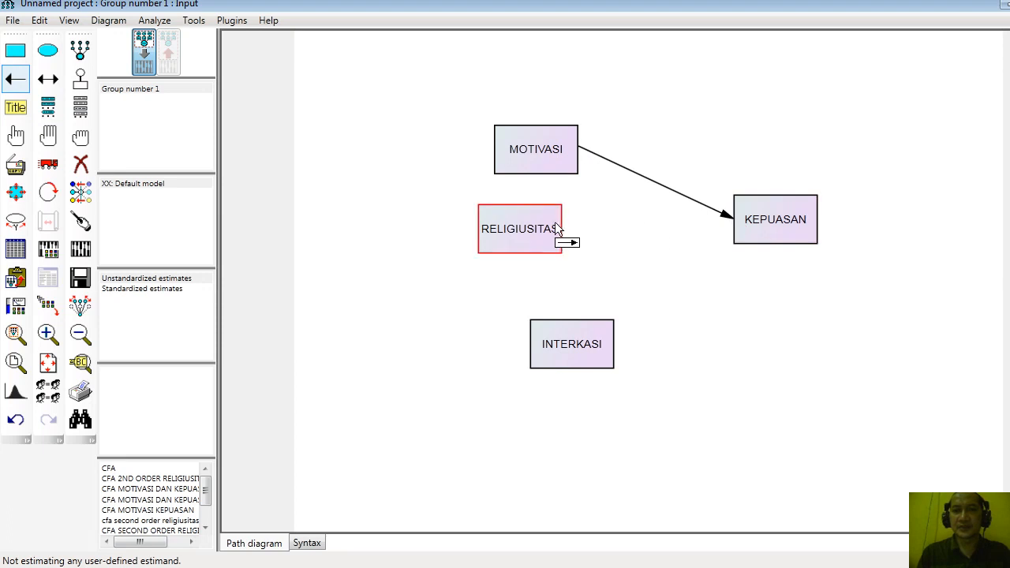
drag(554, 227, 763, 231)
mouse_move(594, 357)
mouse_down()
mouse_move(747, 263)
mouse_move(760, 233)
mouse_up()
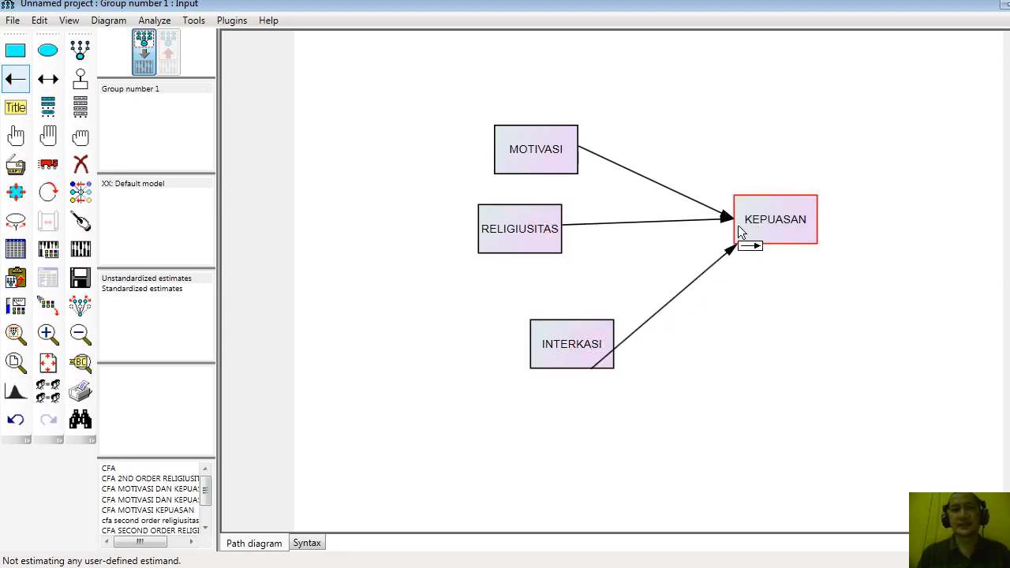
Step: Try to calculate the model's estimates, then cancel the analysis
click(81, 249)
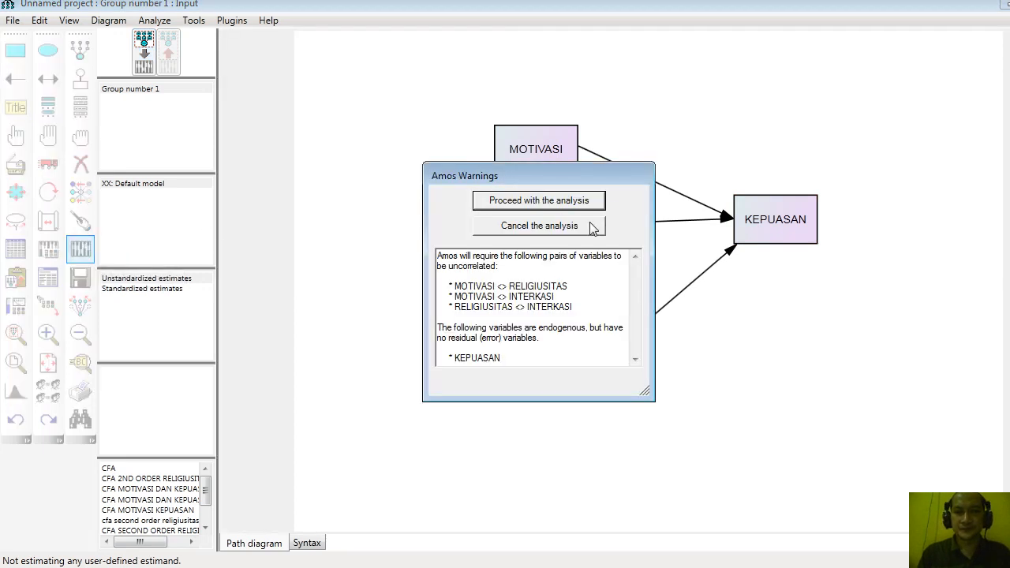
click(593, 228)
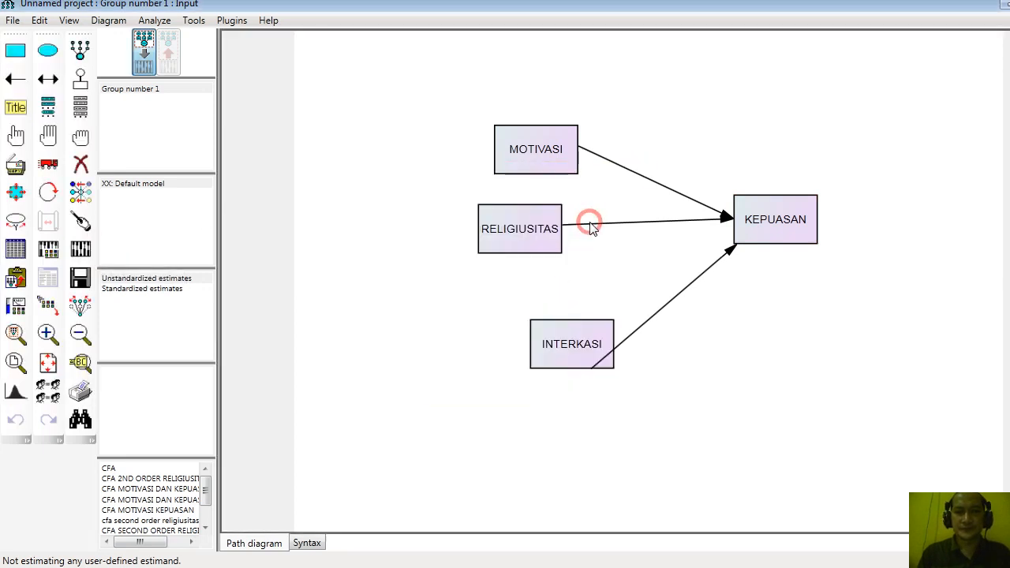
Step: Touch up MOTIVASI, RELIGIUSITAS, INTERKASI and KEPUASAN so the single-headed paths attach neatly to their rectangles
click(80, 221)
click(525, 165)
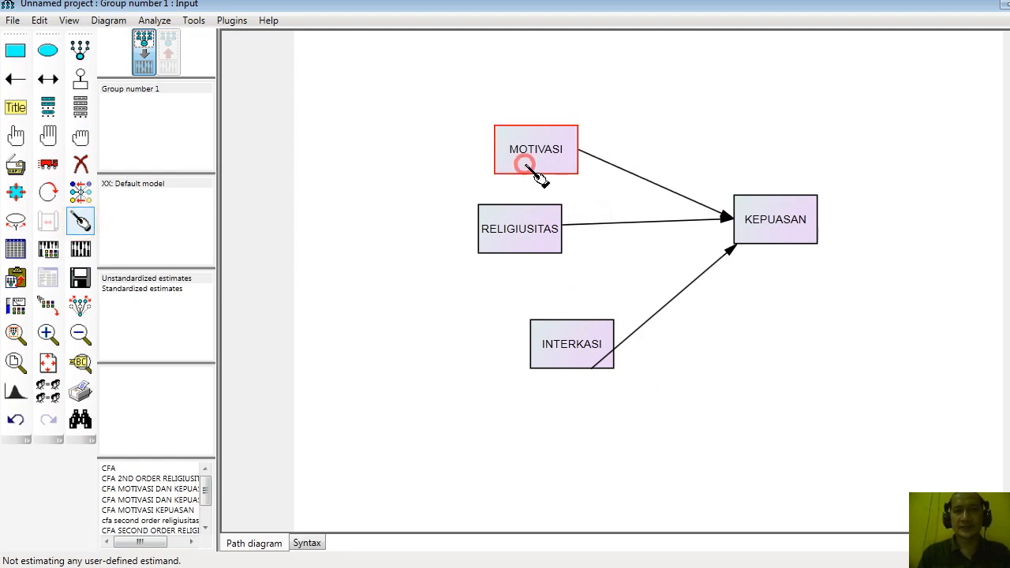
click(532, 222)
click(581, 337)
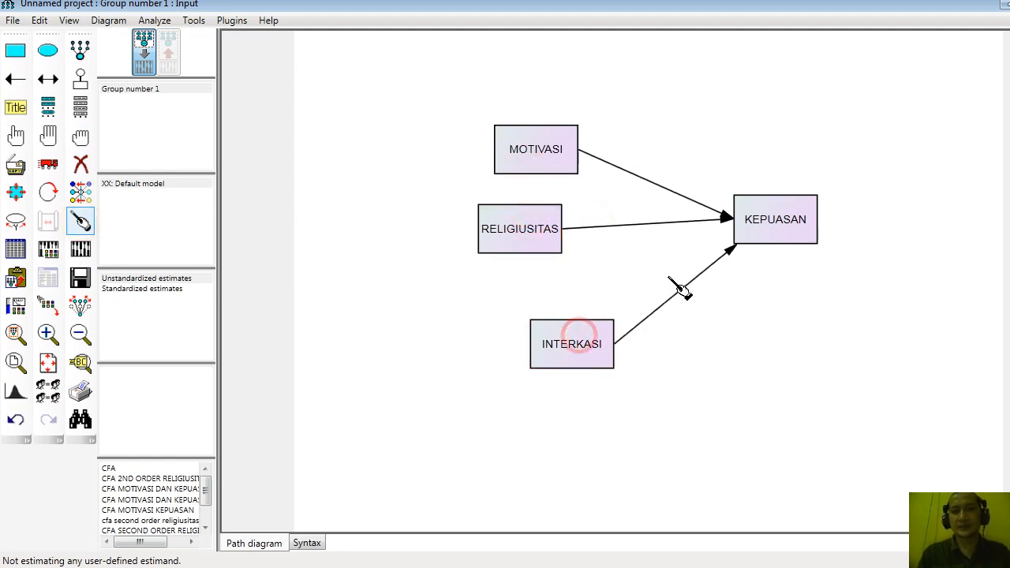
click(784, 221)
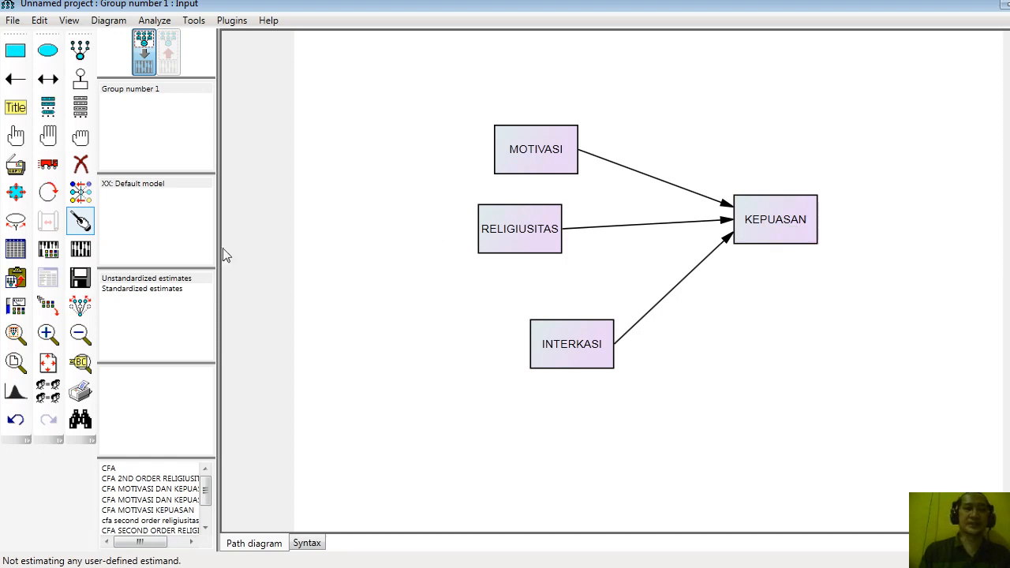
click(84, 224)
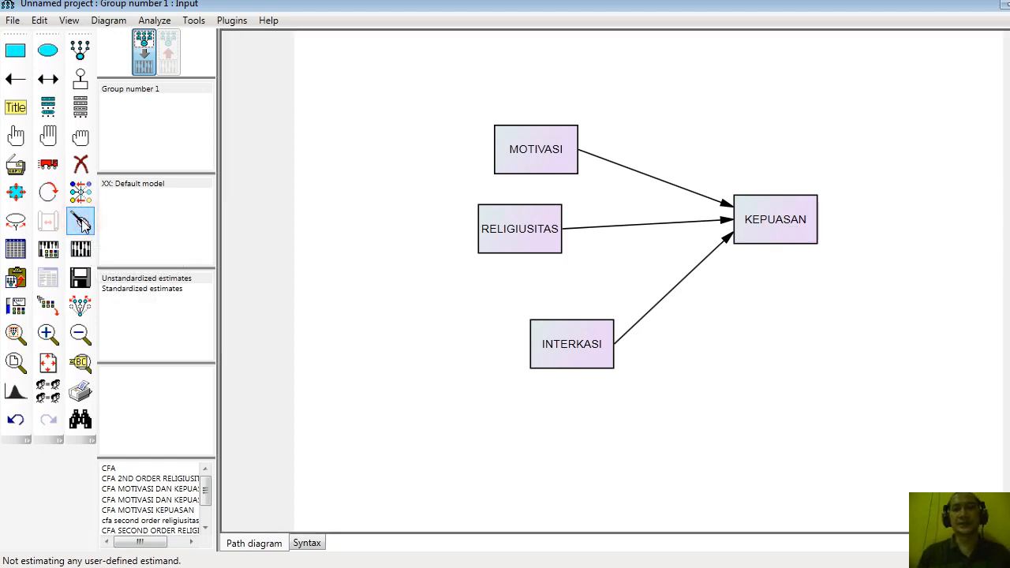
Step: Draw double-headed covariance arrows linking every pair among MOTIVASI, RELIGIUSITAS and INTERKASI, curving along their outer left side
click(46, 83)
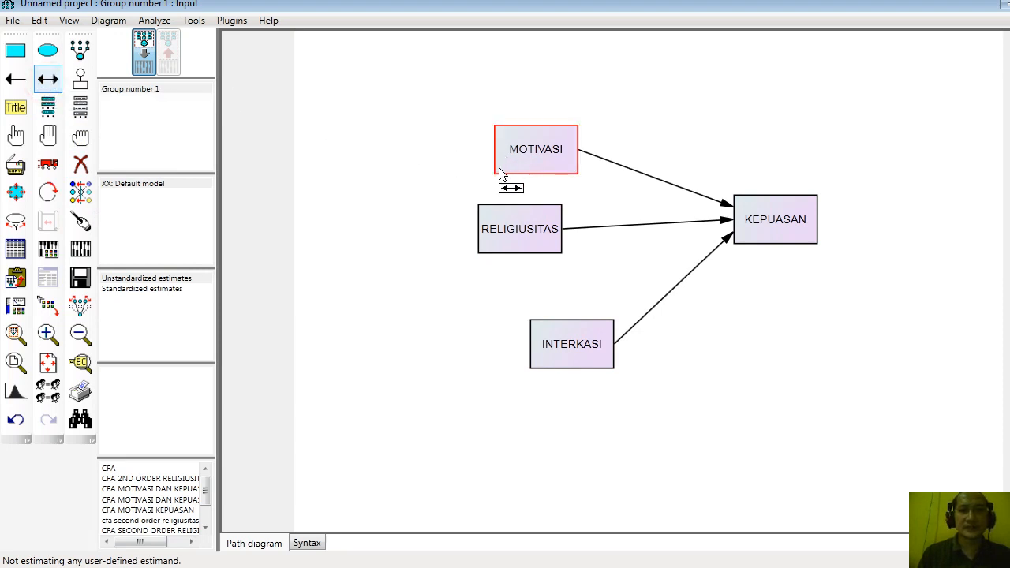
drag(483, 237, 505, 162)
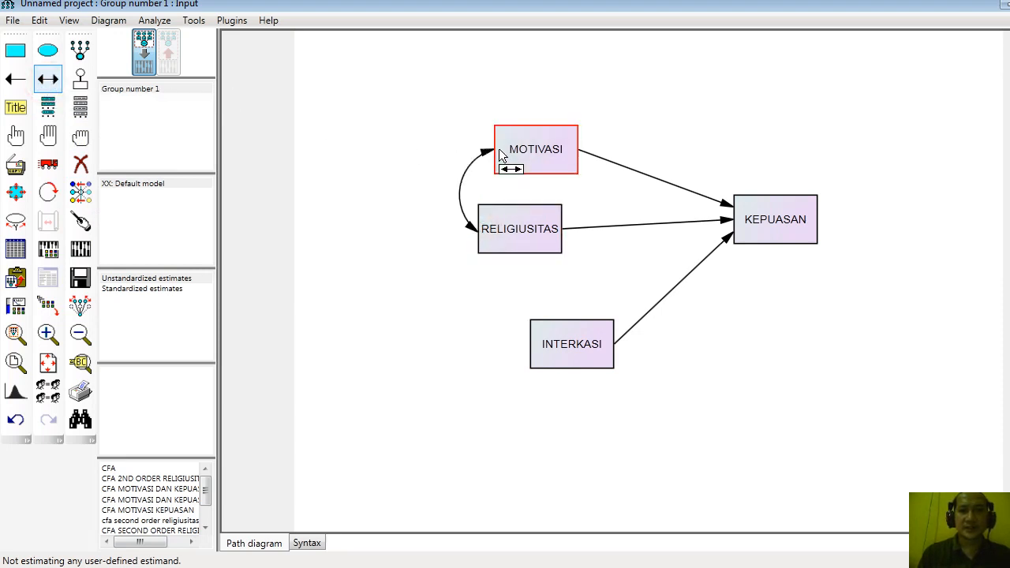
drag(533, 350, 488, 247)
drag(534, 356, 499, 237)
mouse_move(529, 348)
mouse_down()
mouse_move(418, 248)
mouse_move(511, 176)
mouse_up()
mouse_move(535, 345)
mouse_down()
mouse_move(473, 218)
mouse_move(512, 162)
mouse_up()
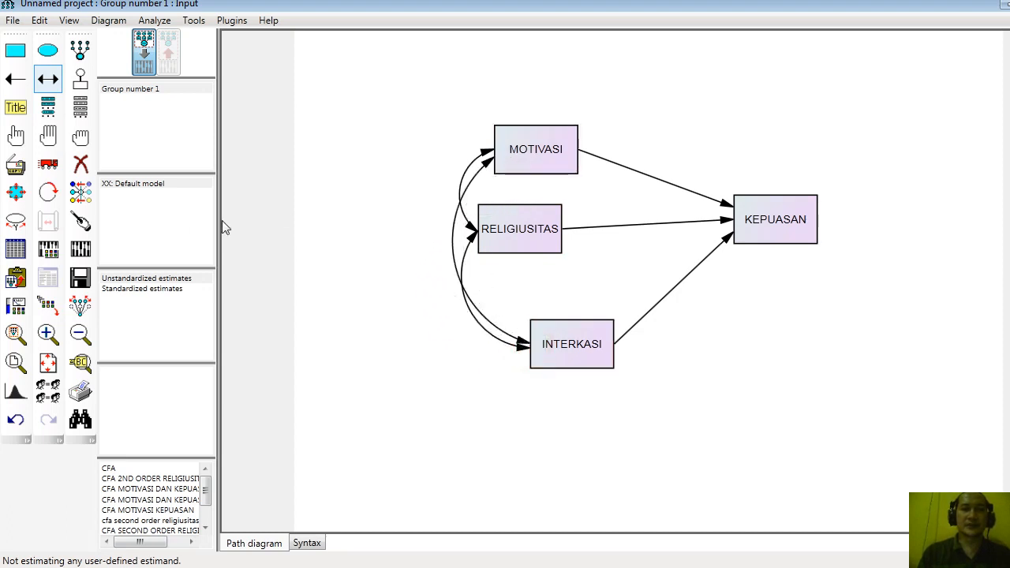
Step: Touch up MOTIVASI, RELIGIUSITAS and INTERKASI so the covariance arrows between them no longer cross
click(81, 220)
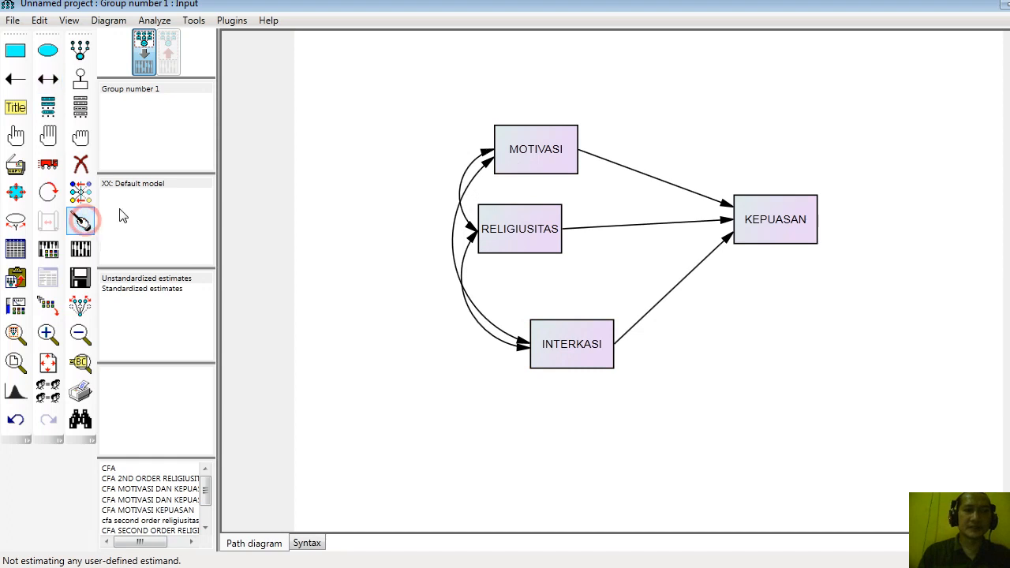
click(515, 162)
click(520, 224)
click(585, 356)
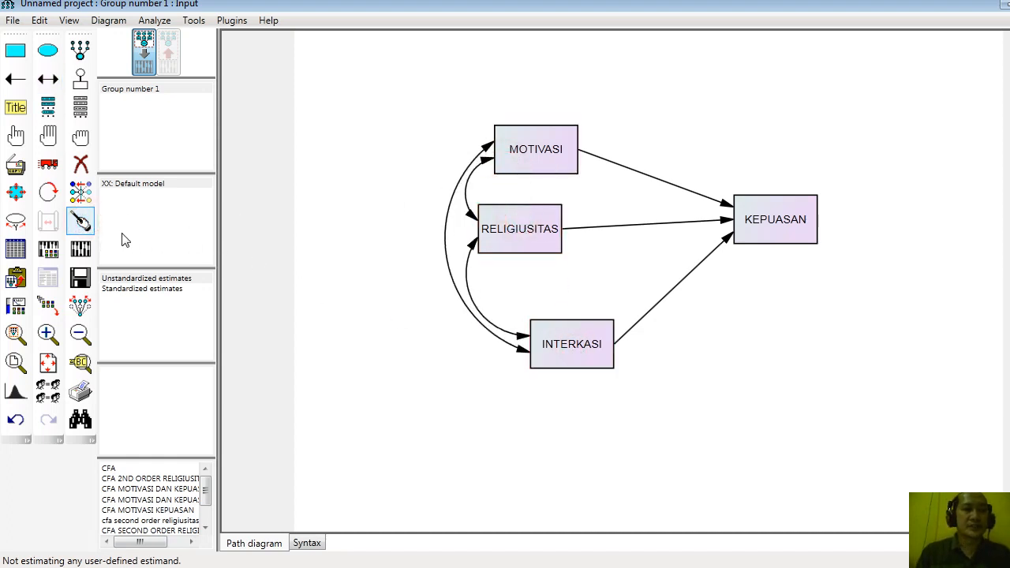
click(81, 223)
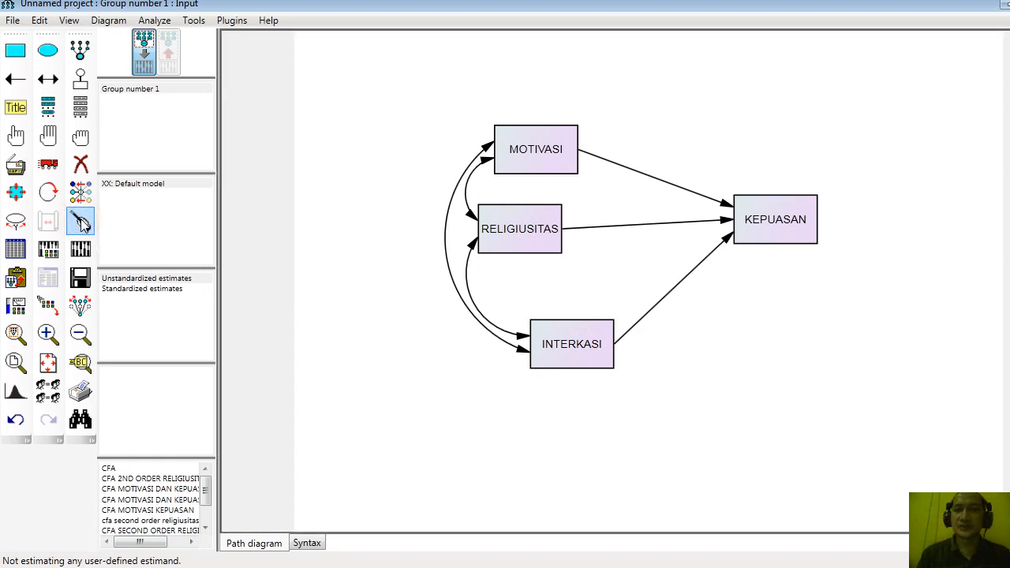
Step: Add the figure caption MODEL VARIABLE MODERASI above the diagram, centered on the page, and choose its font size
click(16, 108)
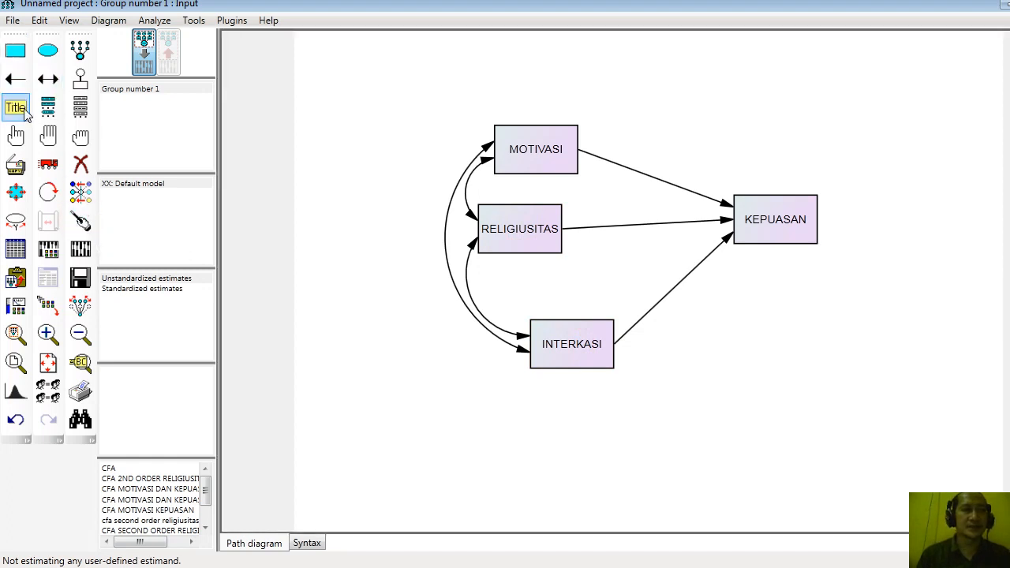
click(623, 62)
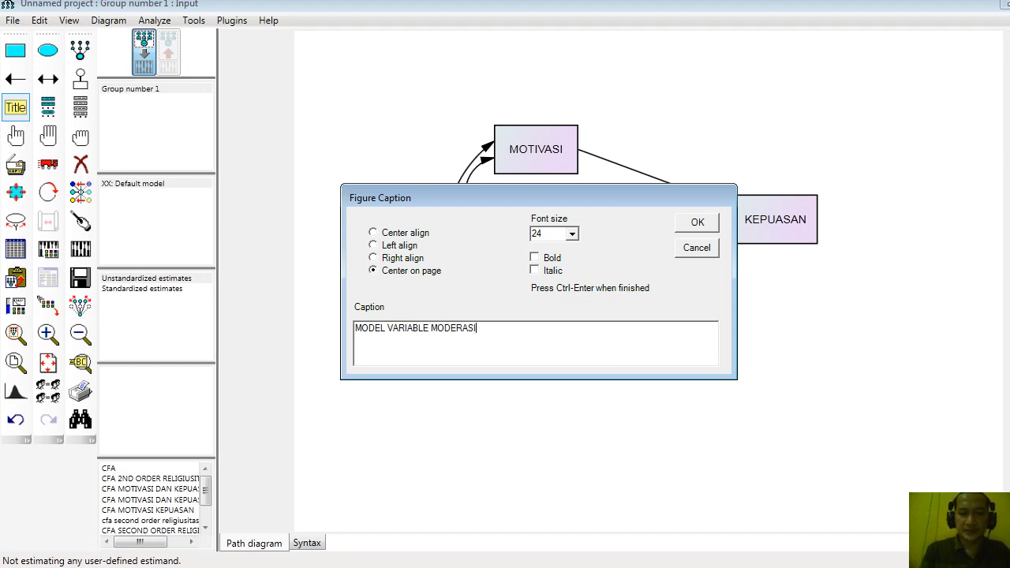
click(574, 236)
click(552, 275)
click(702, 222)
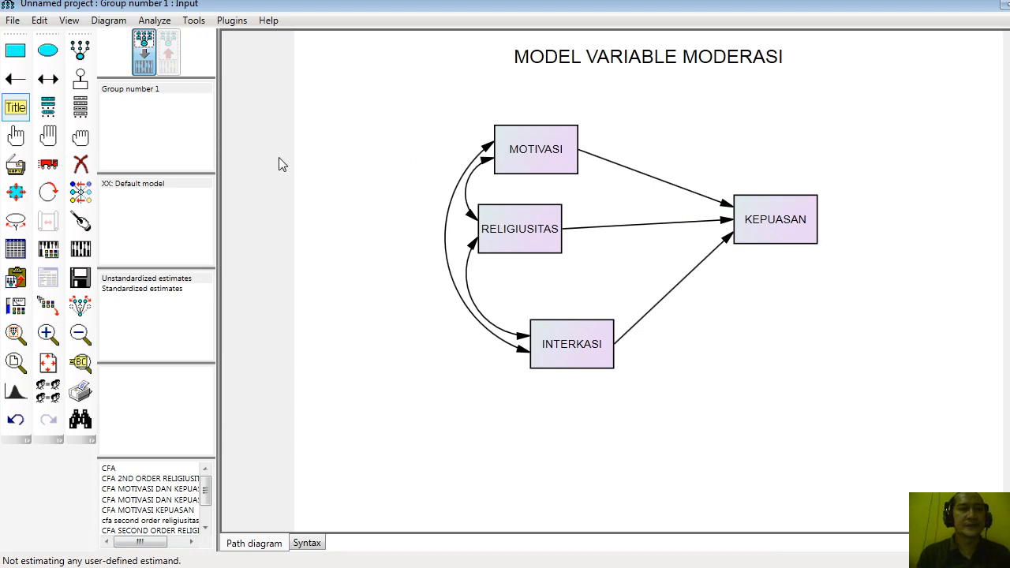
Step: Enable standardized estimates in the analysis output properties
click(69, 20)
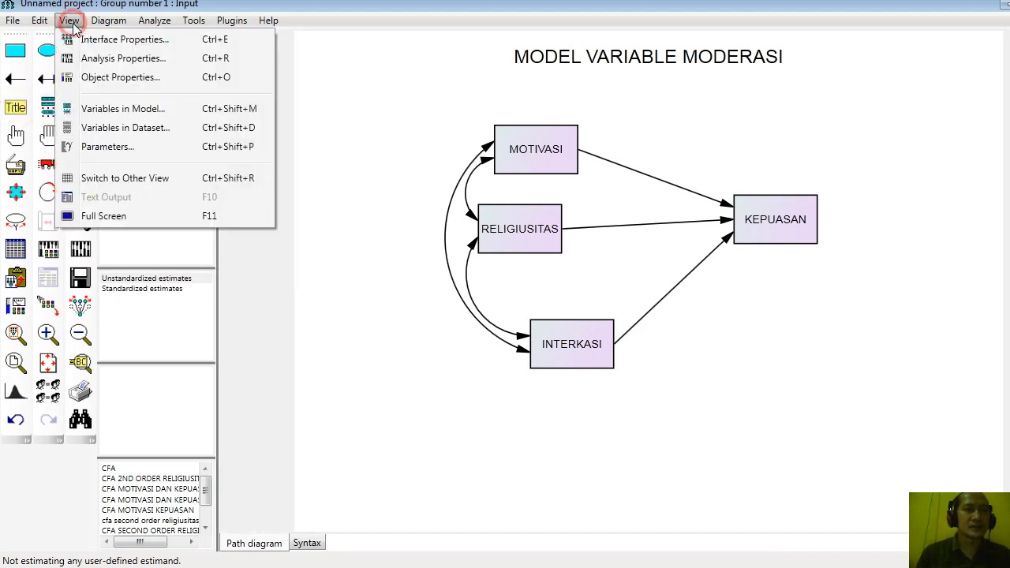
click(123, 59)
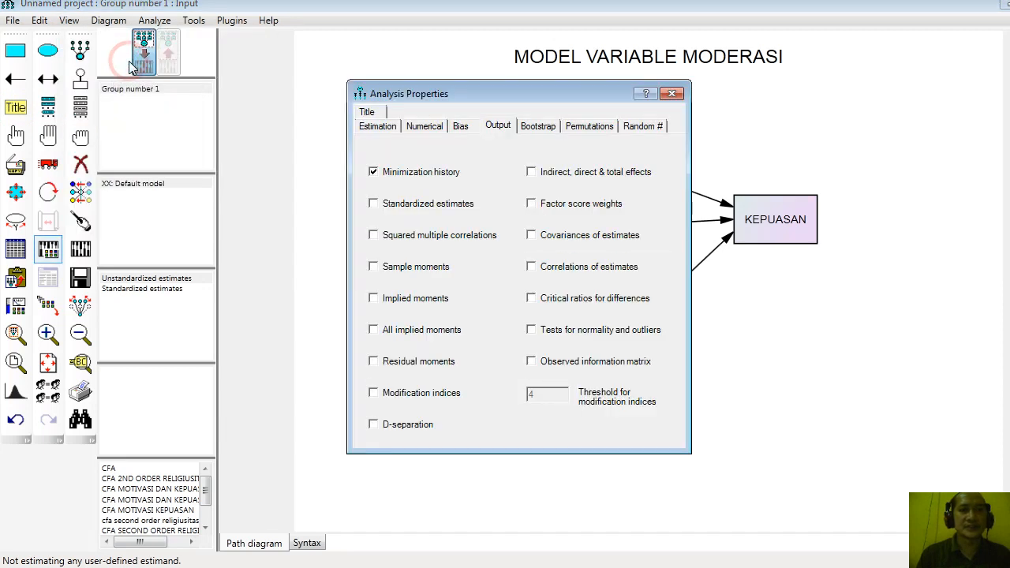
click(448, 205)
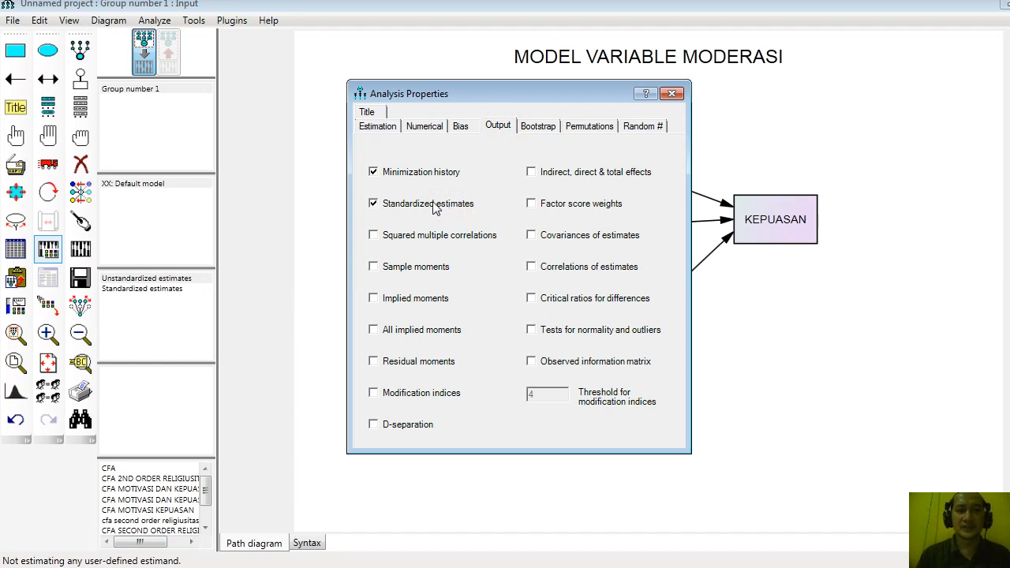
click(672, 94)
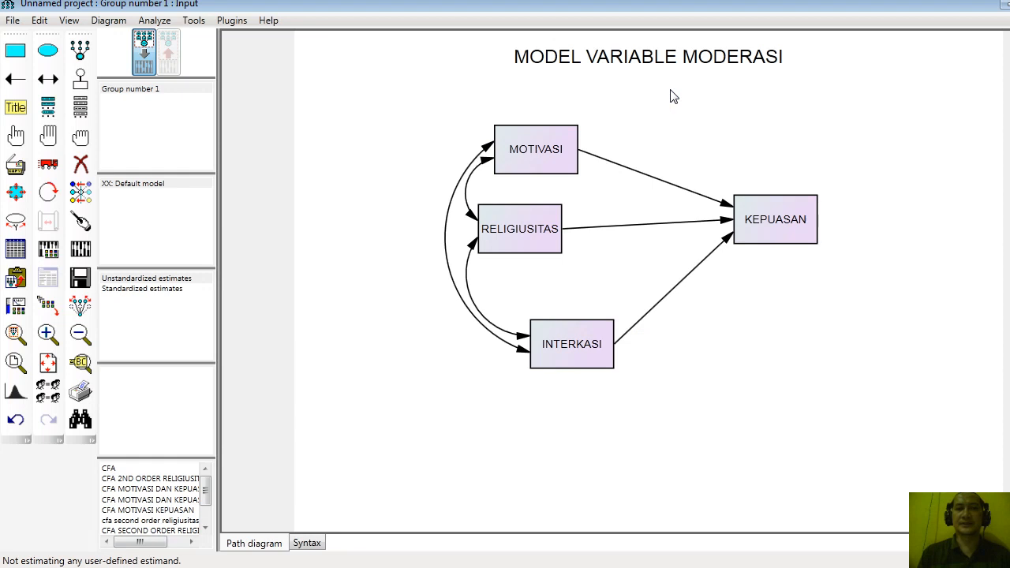
Step: Add a unique error variable to the endogenous variable KEPUASAN
click(81, 80)
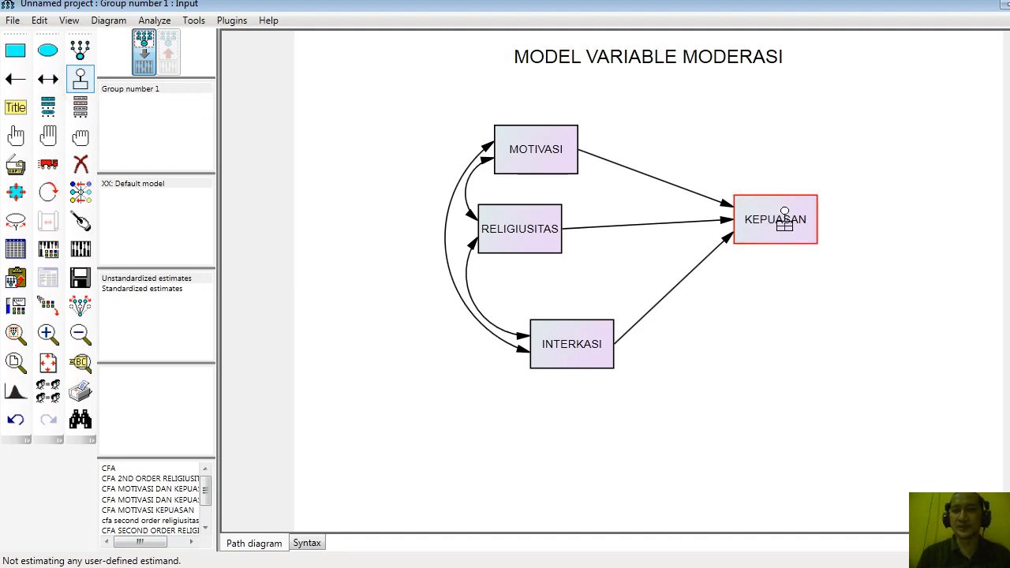